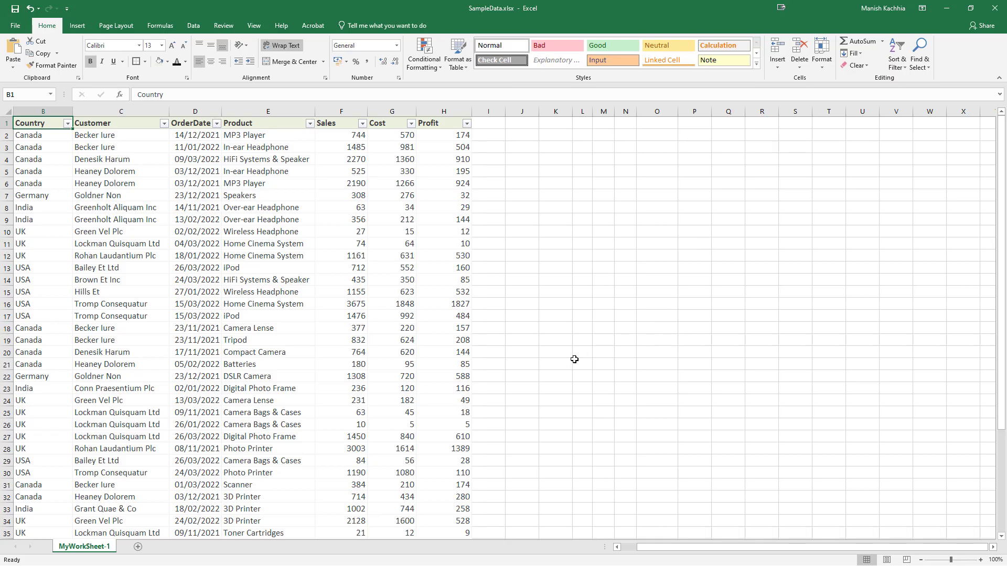
- Review the Qlik Sense load script, then go to the 'Aggr - My new sheet' tab
scroll(574, 360, down, 12)
scroll(575, 359, up, 12)
key(alt+Tab)
drag(427, 267, 114, 99)
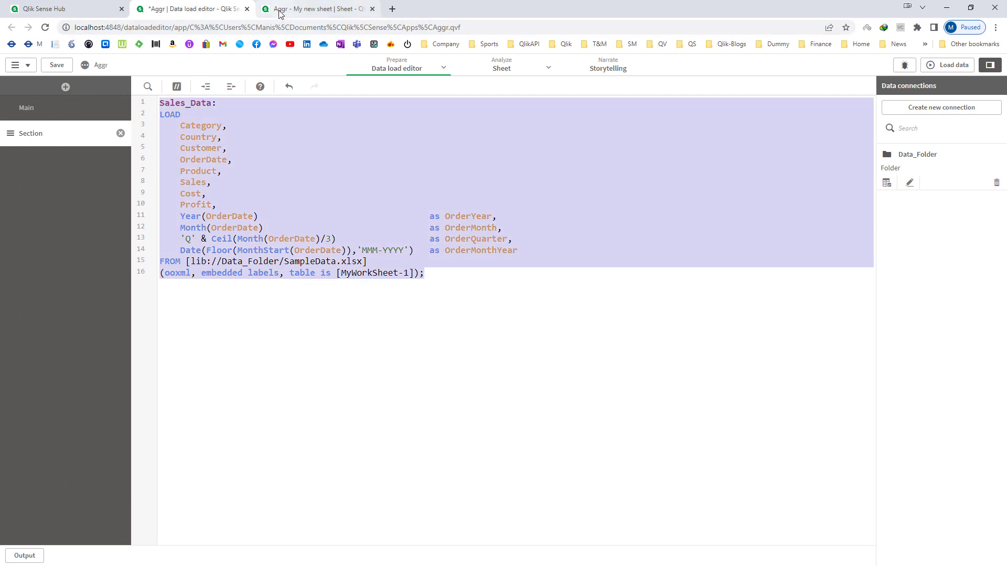
click(280, 13)
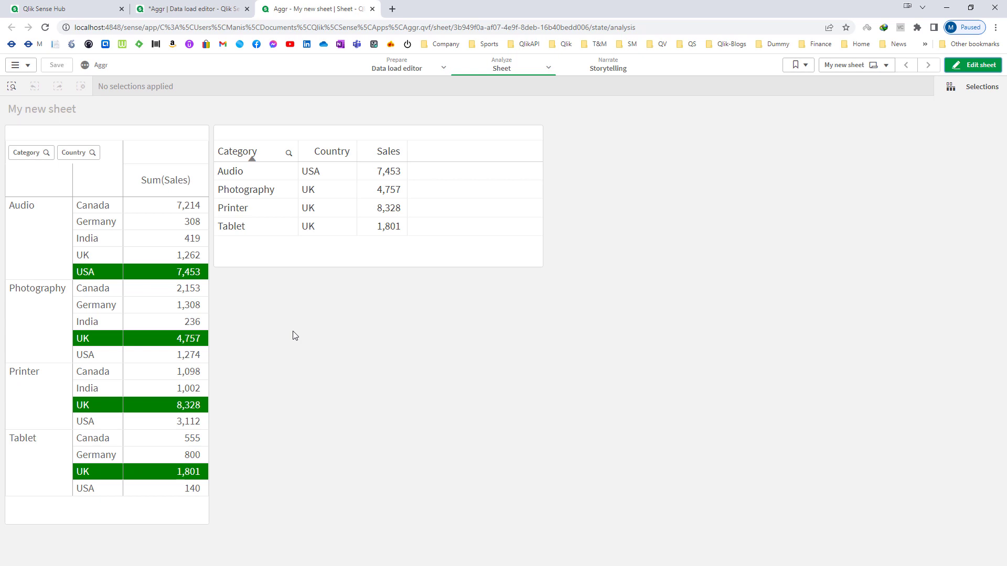
- Duplicate the Category/Country/Sales table, remove its Sales and Country columns, and enlarge it
click(972, 64)
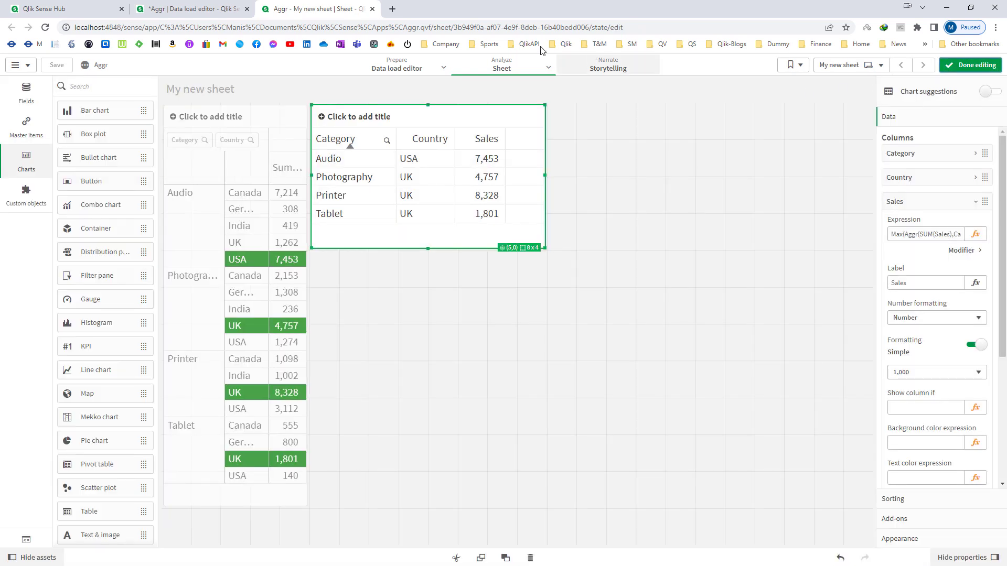
right_click(369, 225)
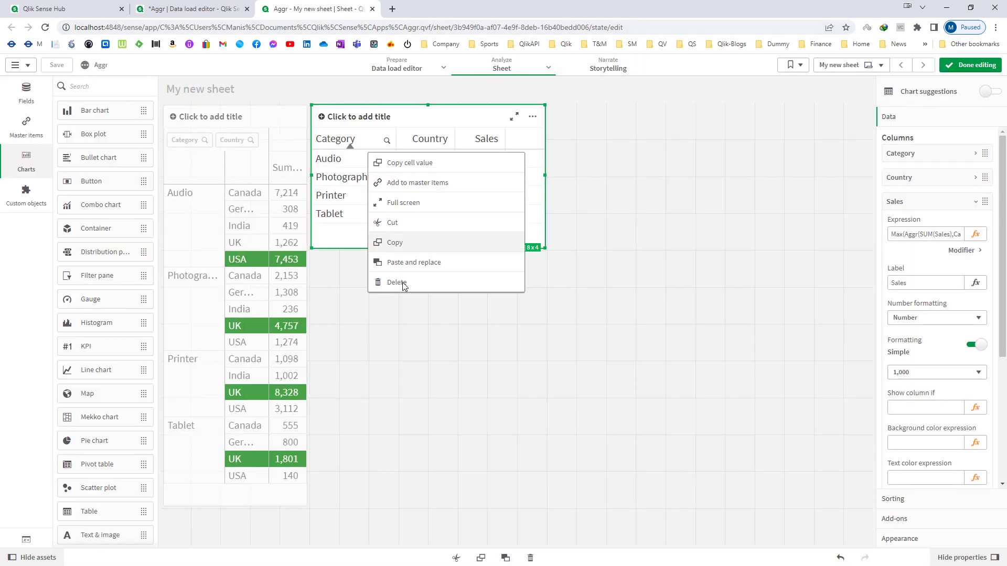
click(394, 242)
right_click(407, 281)
click(416, 282)
right_click(923, 202)
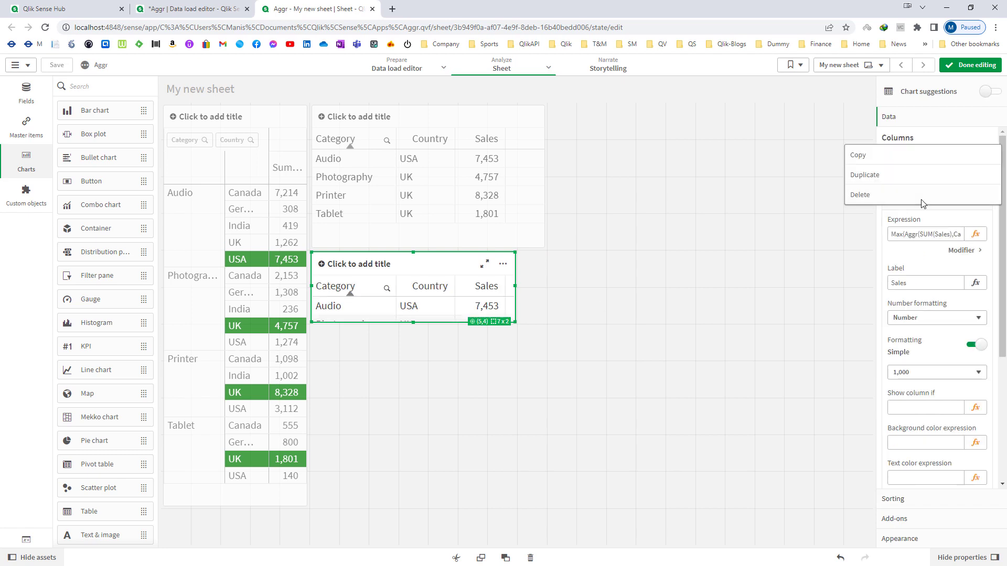
click(922, 194)
right_click(922, 180)
click(923, 173)
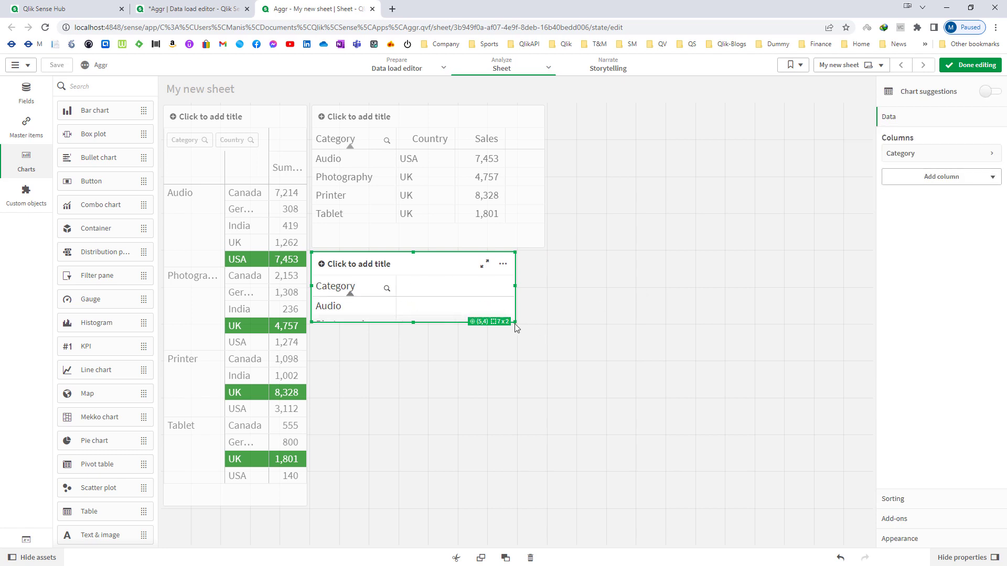
drag(514, 323, 675, 502)
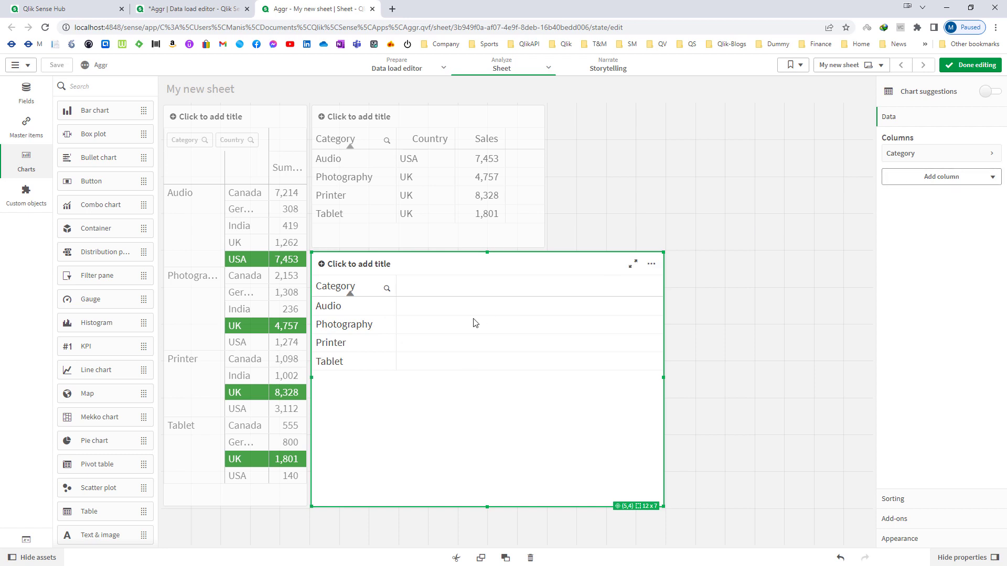
- Add a Sum(Sales) measure formatted as 1,000 numbers and open its expression editor
click(906, 178)
click(919, 222)
text(Sa)
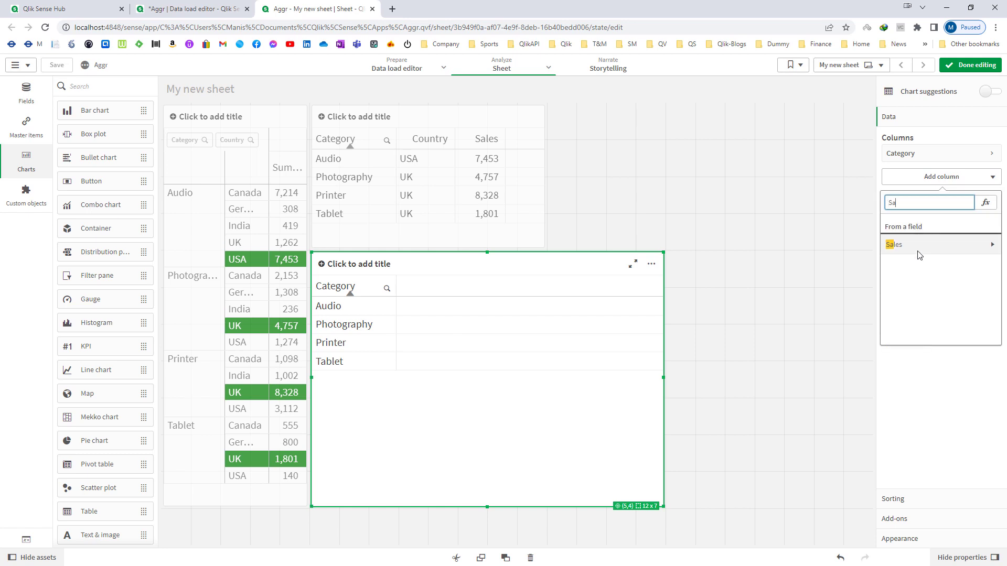
click(919, 254)
click(906, 240)
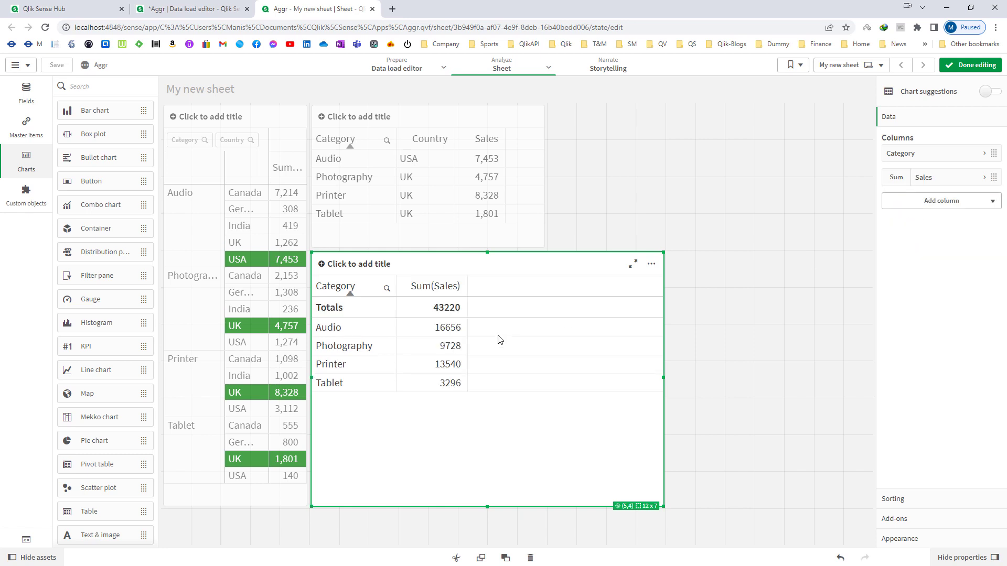
click(939, 191)
click(923, 294)
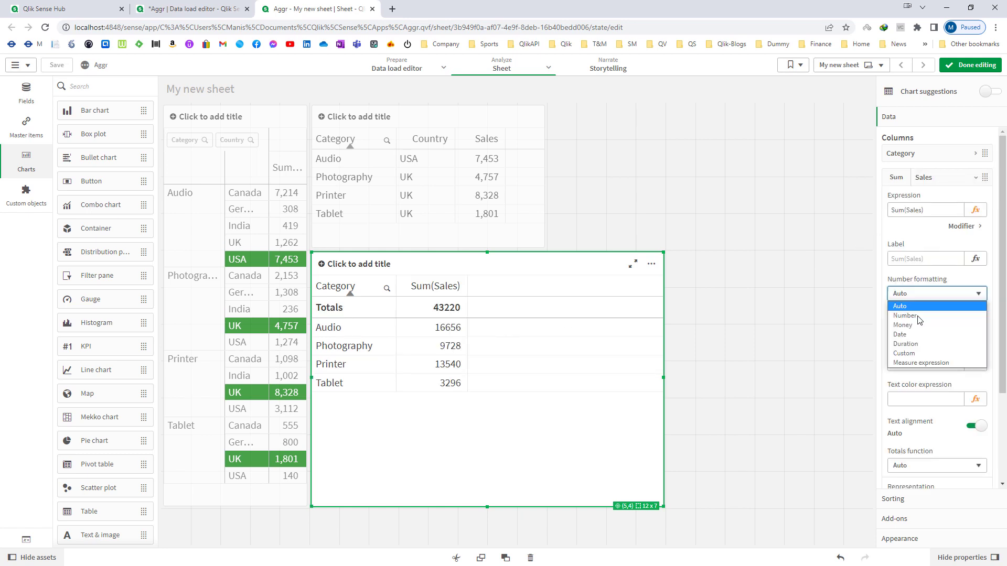
click(919, 325)
click(917, 349)
click(916, 359)
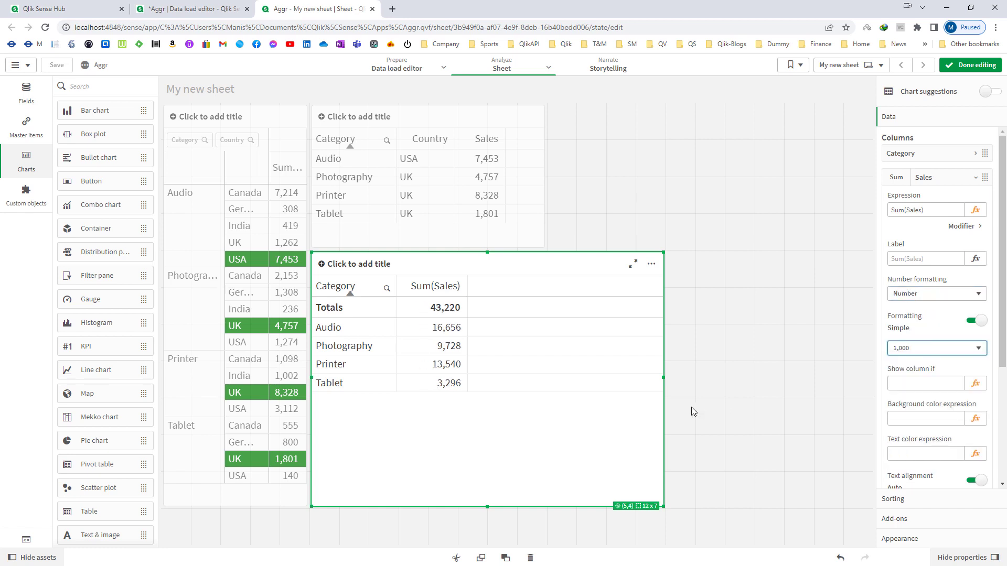
click(951, 181)
click(952, 181)
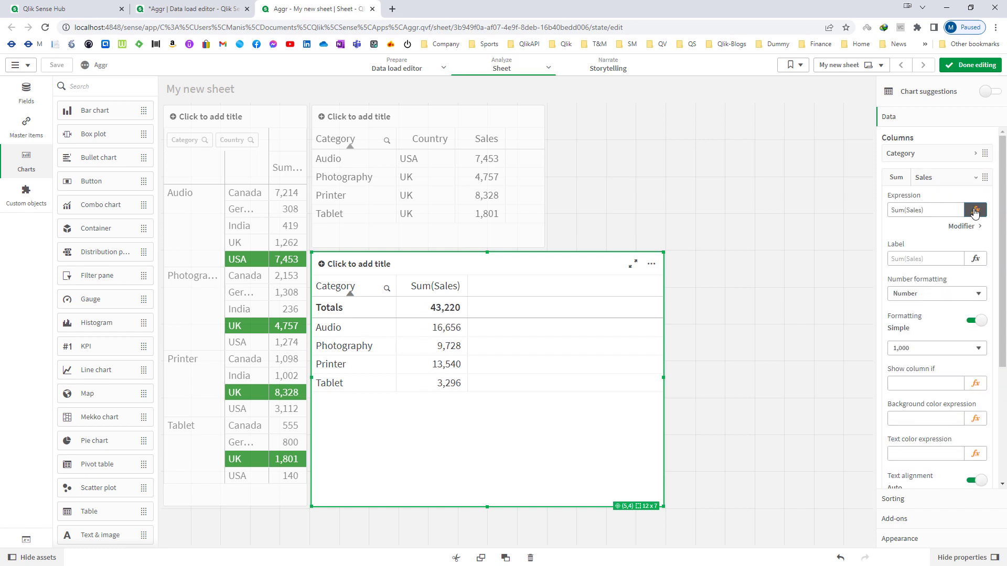
click(975, 210)
- Wrap the expression as Max(Sum(Sales))
key(Home)
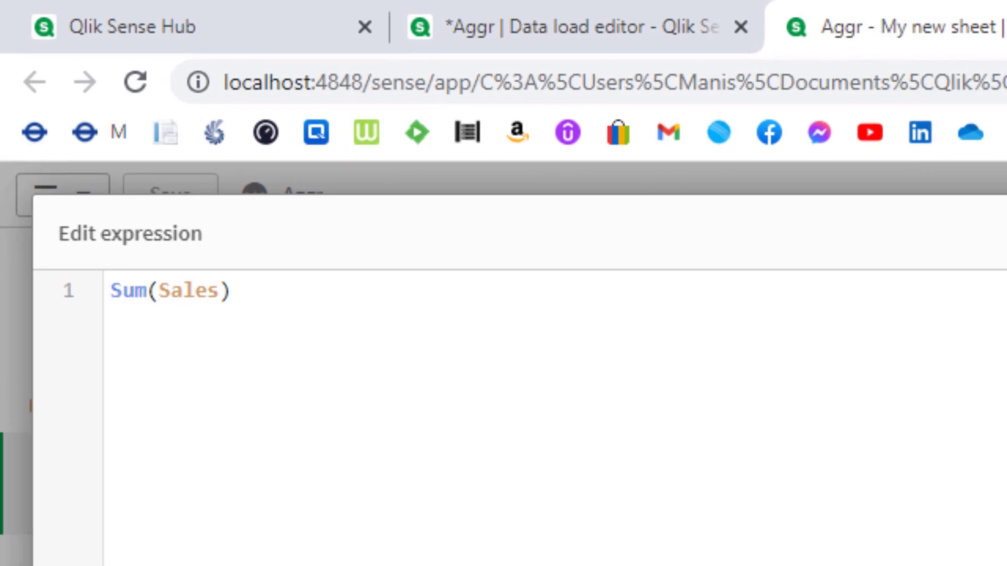
text(<)
key(BackSpace)
text(Max()
key(End)
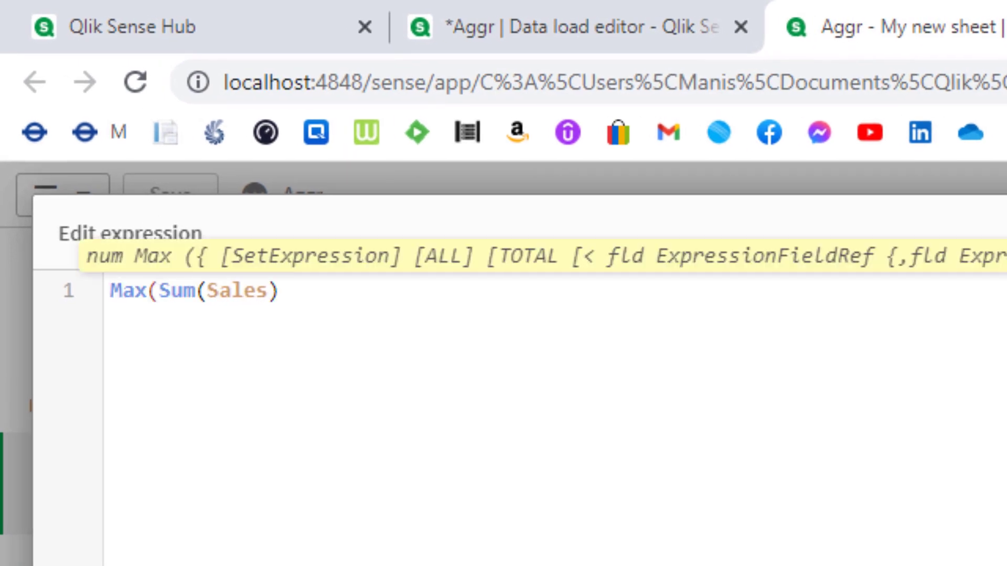
text())
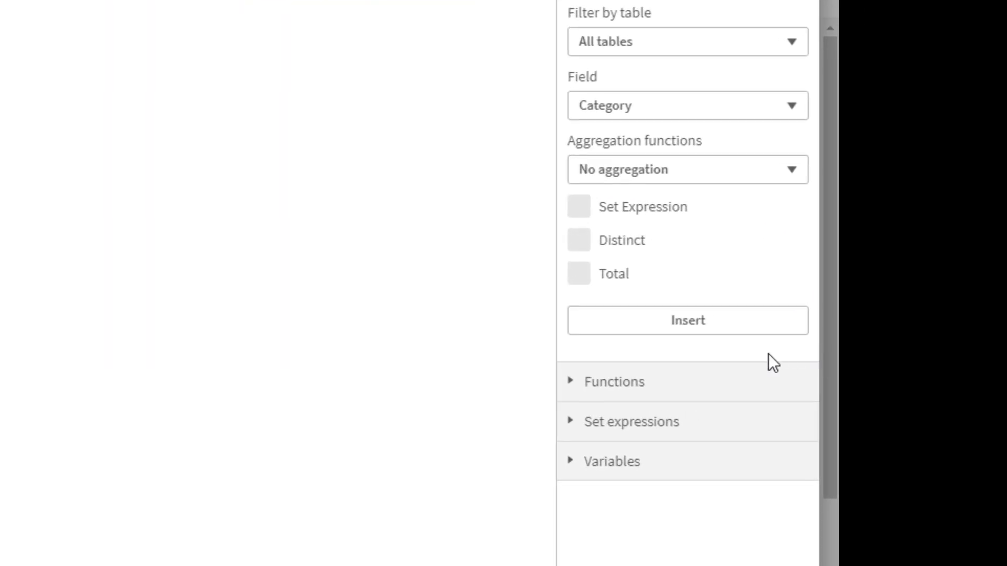
- Browse the Aggregation functions list and inspect the nested-aggregation error before closing the editor
click(667, 183)
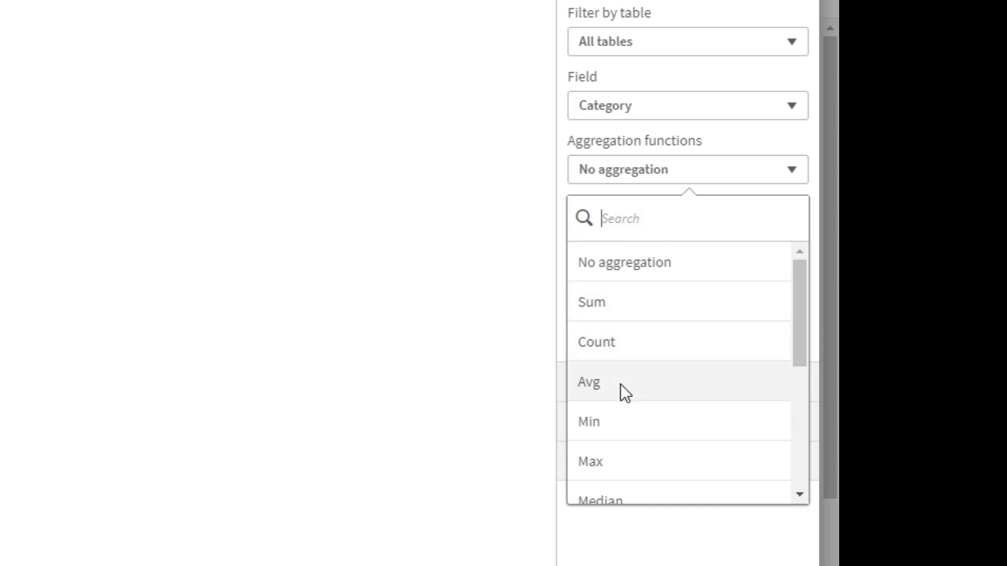
scroll(634, 443, down, 3)
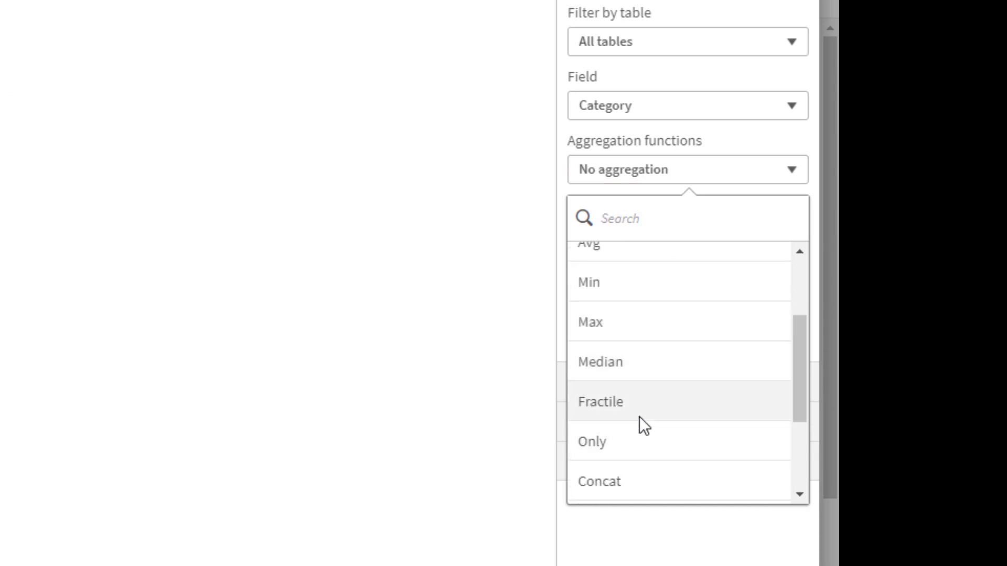
scroll(640, 415, down, 3)
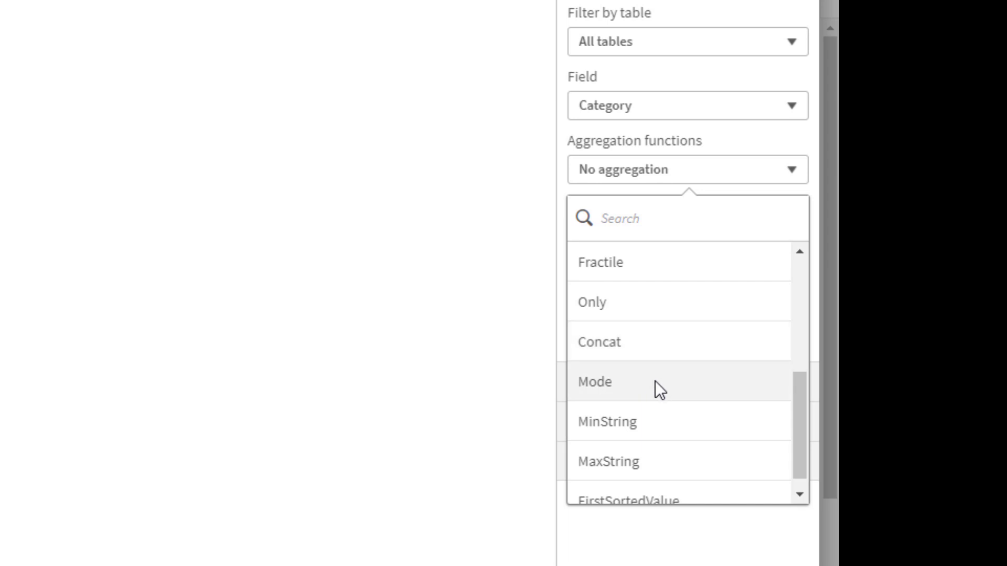
scroll(655, 391, down, 1)
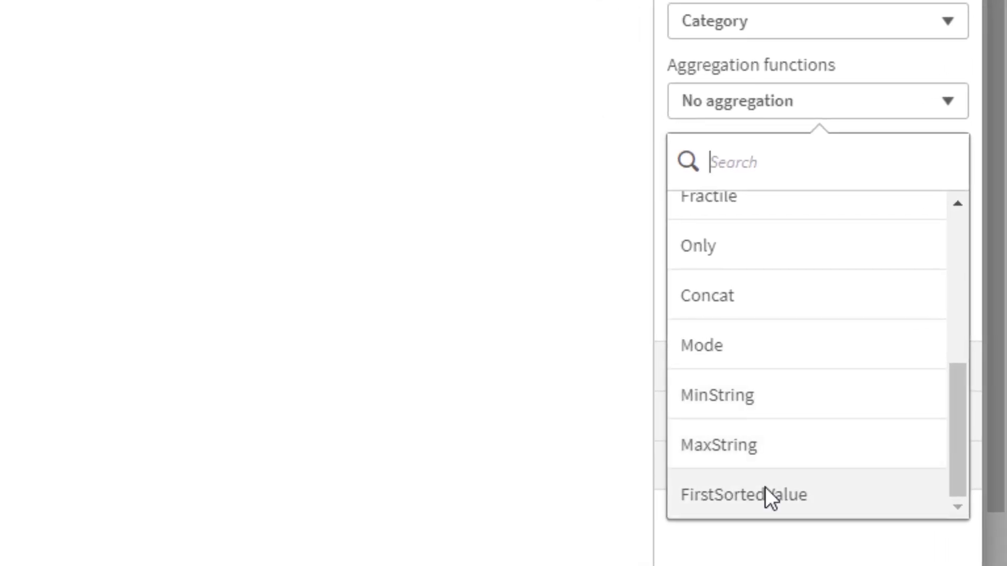
click(265, 320)
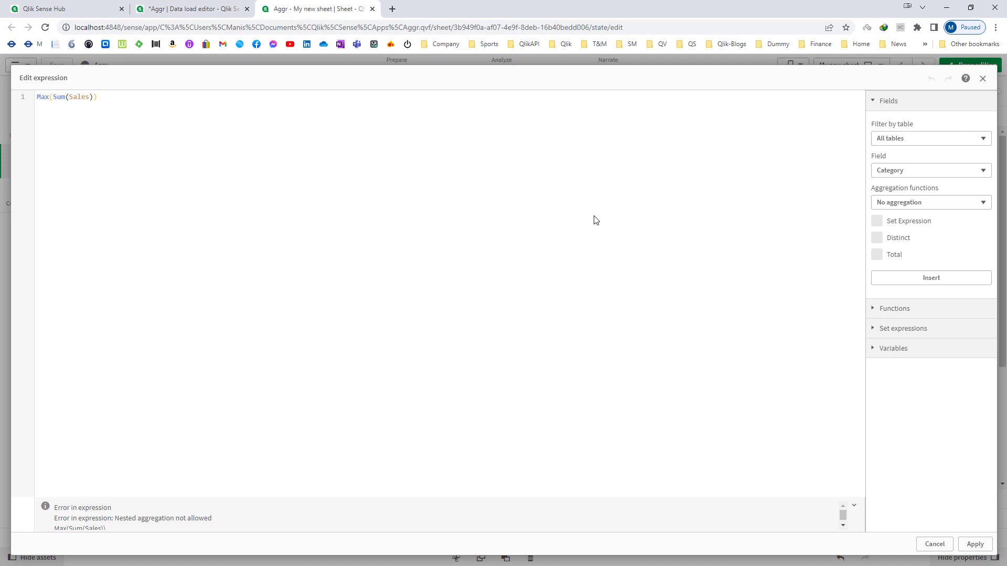
drag(66, 96, 18, 99)
click(126, 112)
triple_click(135, 112)
click(139, 121)
key(Escape)
- Revert the expression to Sum(Sales) and apply it
click(978, 226)
key(BackSpace)
key(Home)
key(Delete)
key(Delete)
key(Delete)
key(Delete)
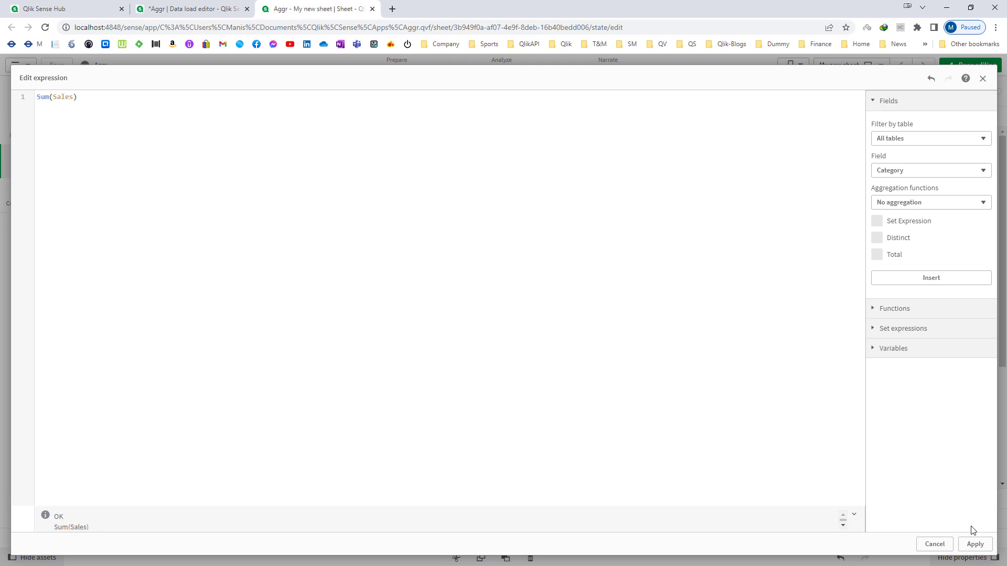
click(975, 544)
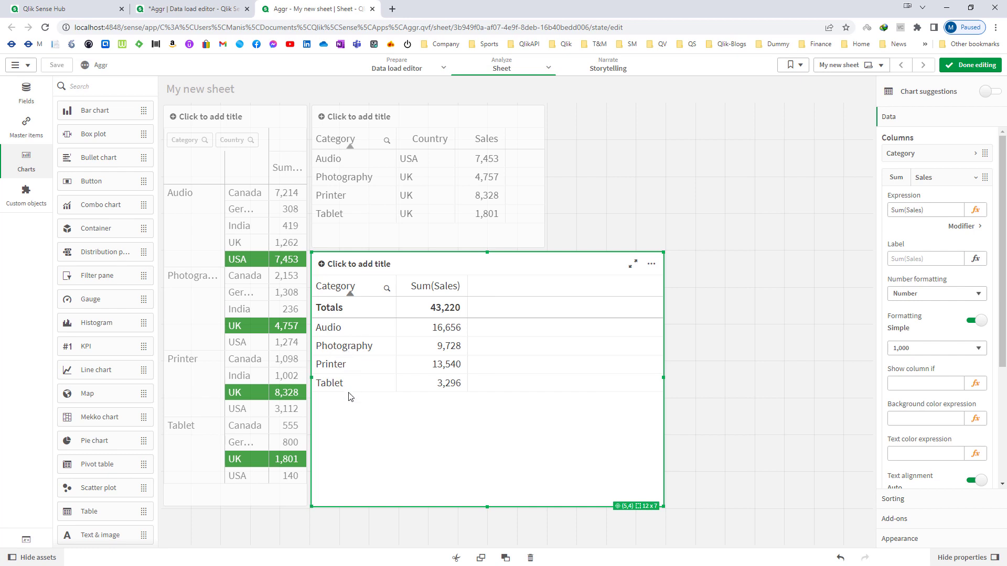
- Rewrite the measure as Aggr(Sum(Sales),Category,Country) and apply it
click(975, 210)
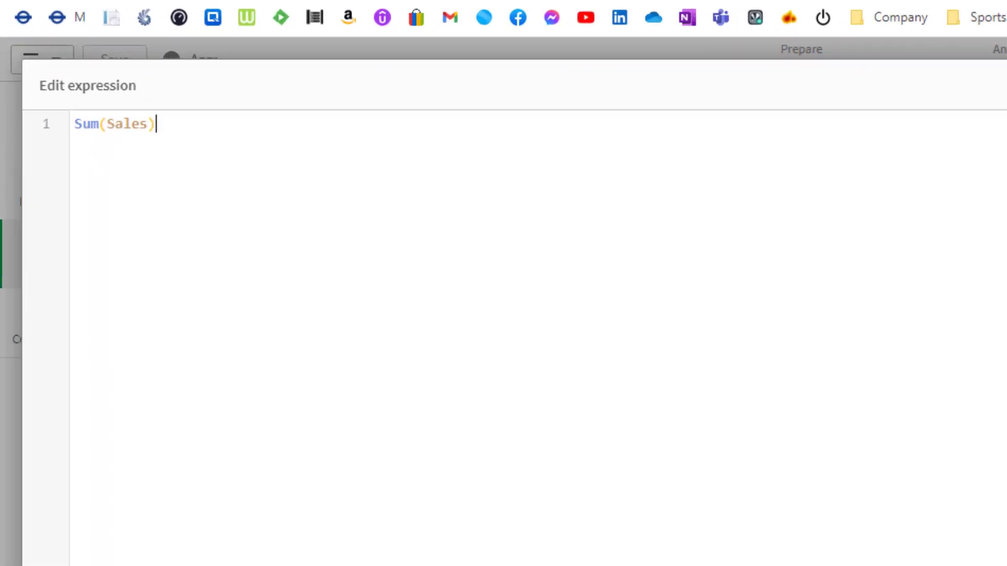
click(92, 136)
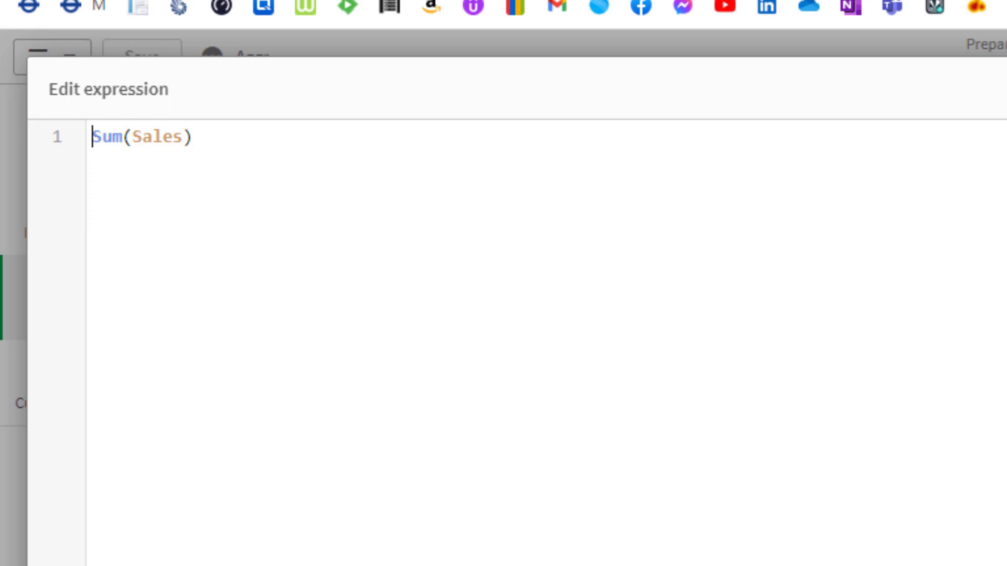
text(Aggr()
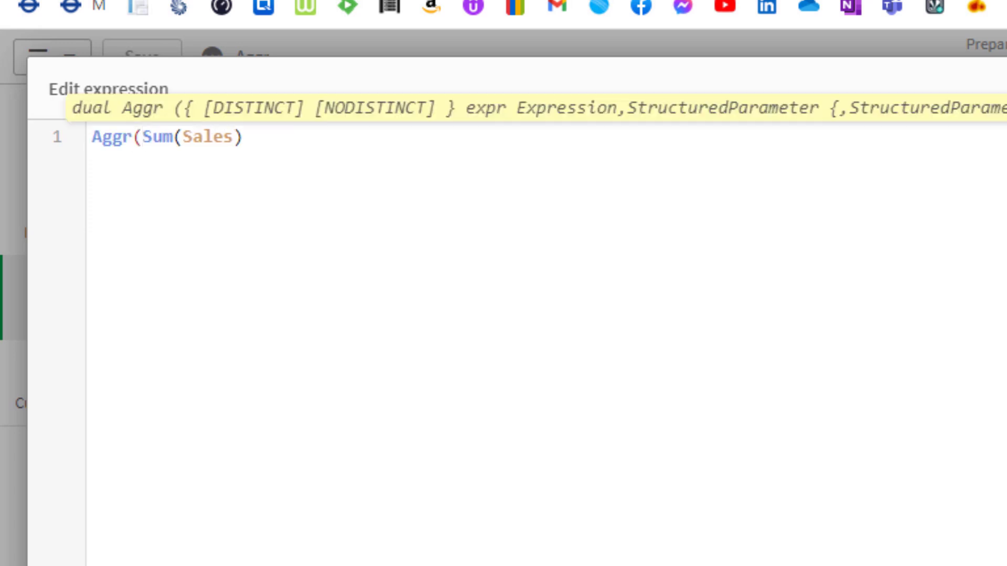
click(242, 136)
text(,Categr)
key(BackSpace)
text(o)
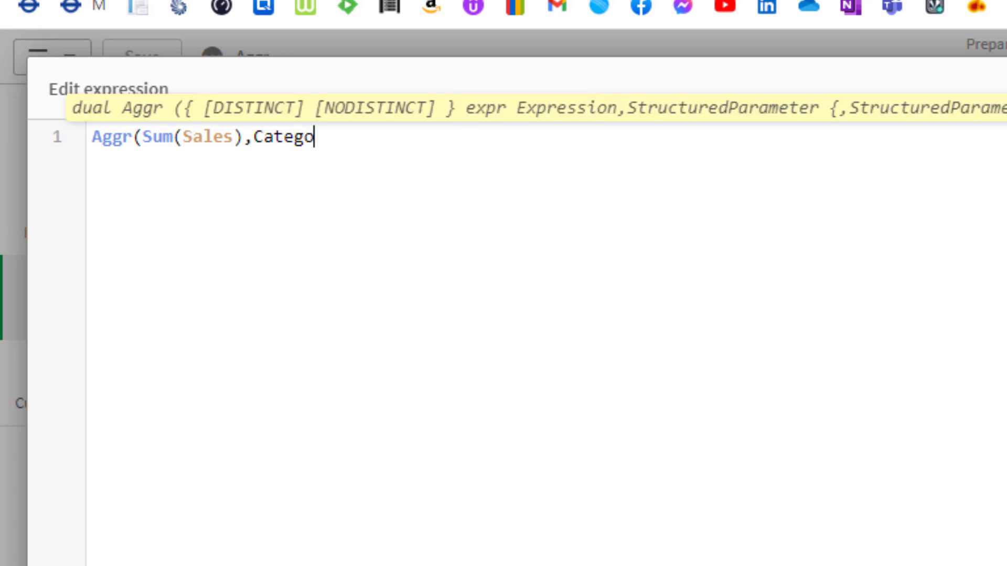
text(ry, Co)
key(BackSpace)
key(BackSpace)
key(BackSpace)
text(Cou)
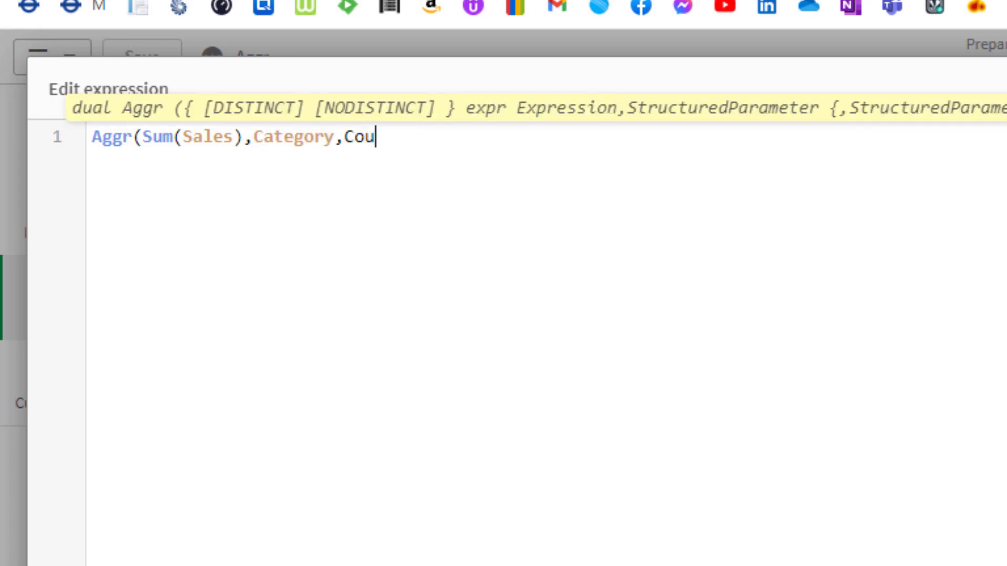
text(ntry))
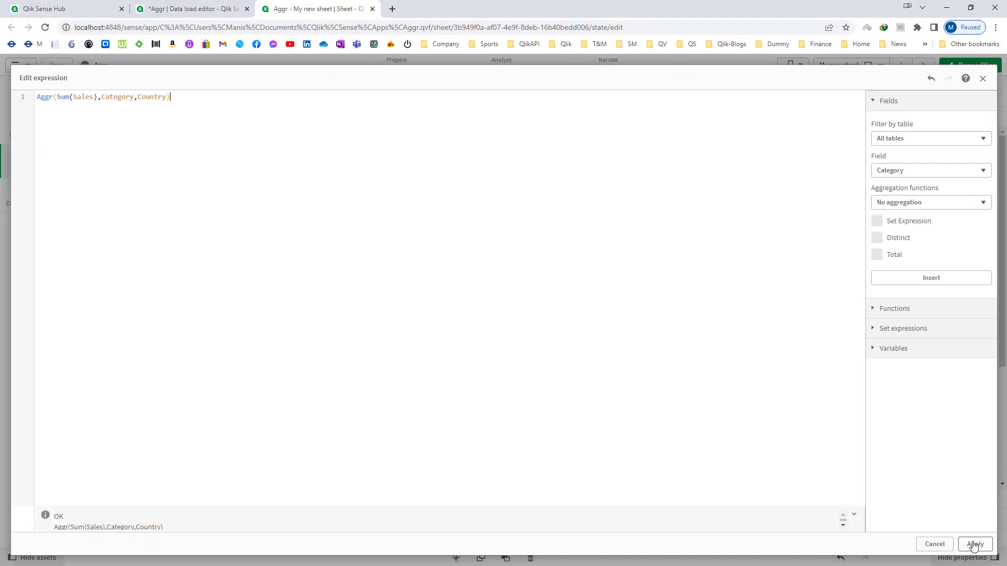
click(974, 545)
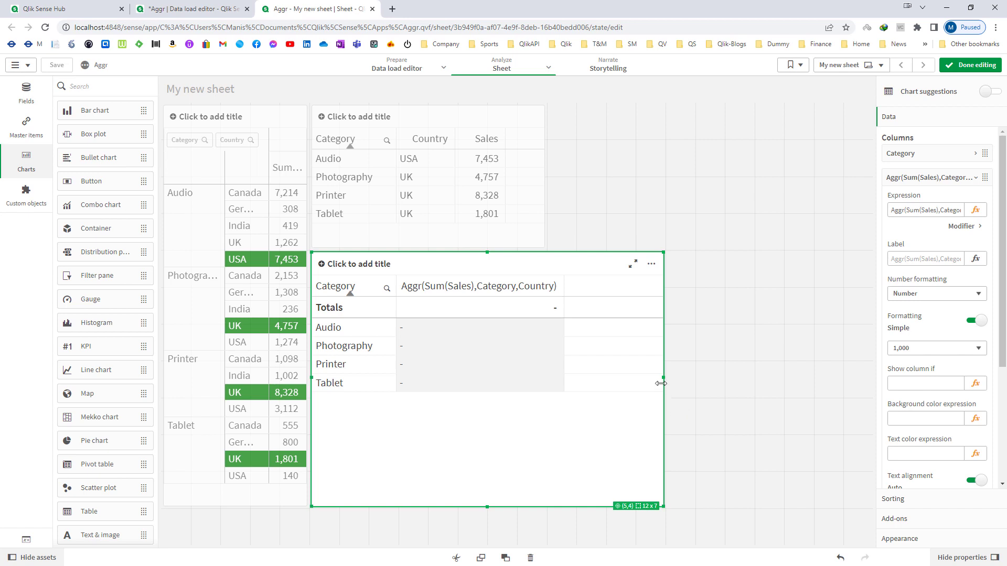
- Copy the Aggr table, paste it beside the original, and shorten the copy's height
drag(661, 384, 598, 375)
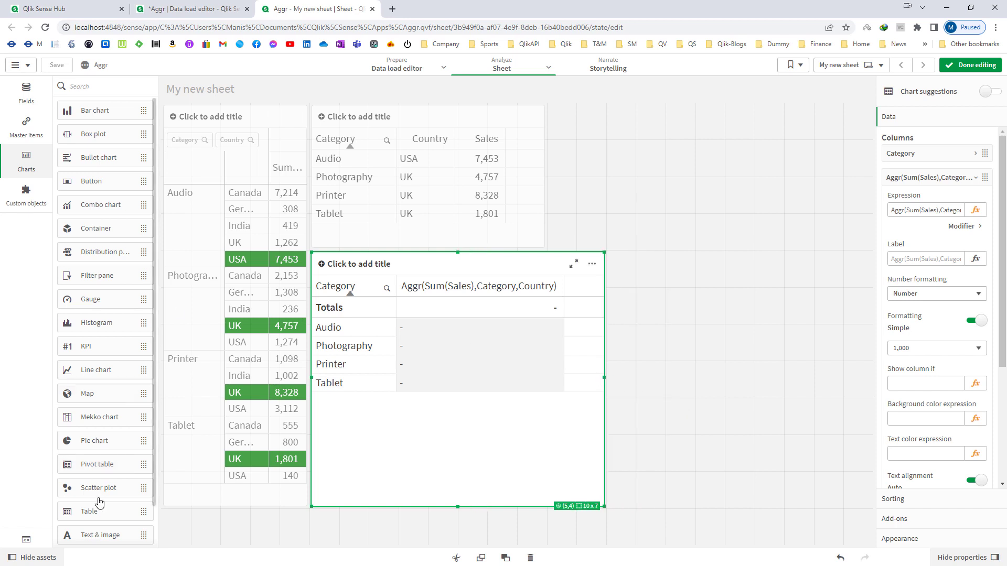
right_click(400, 382)
click(535, 399)
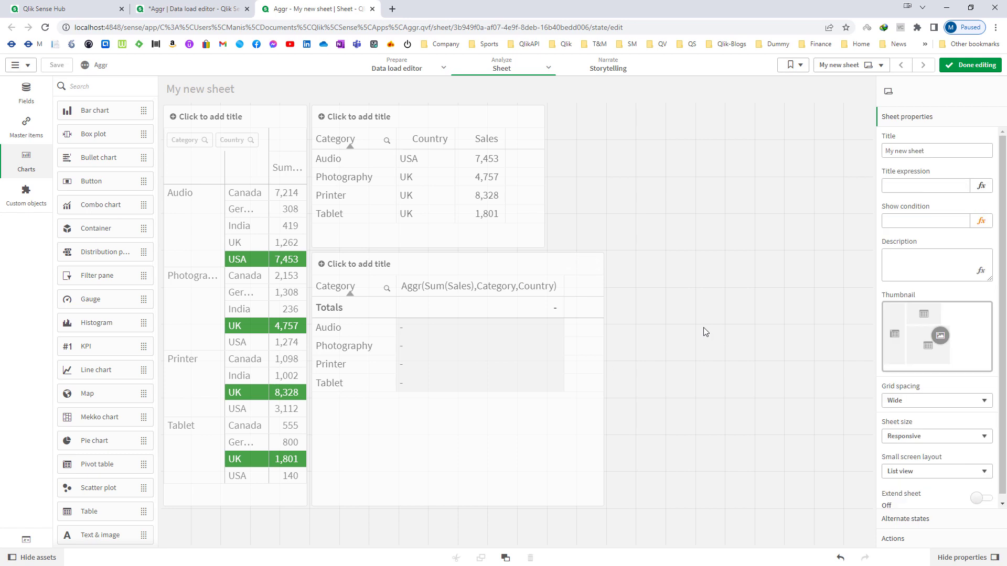
key(ctrl+v)
drag(743, 341, 737, 269)
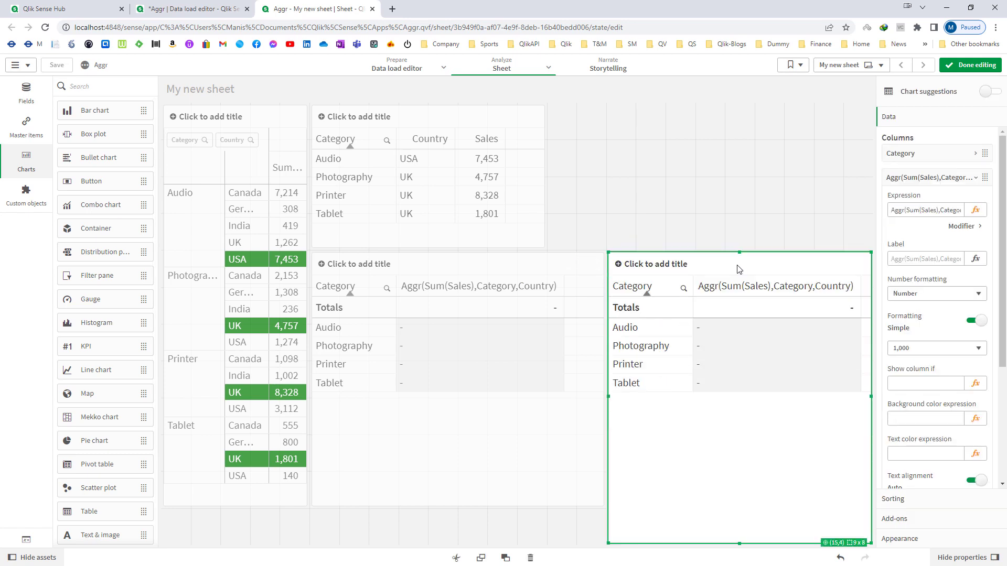
drag(739, 543, 739, 507)
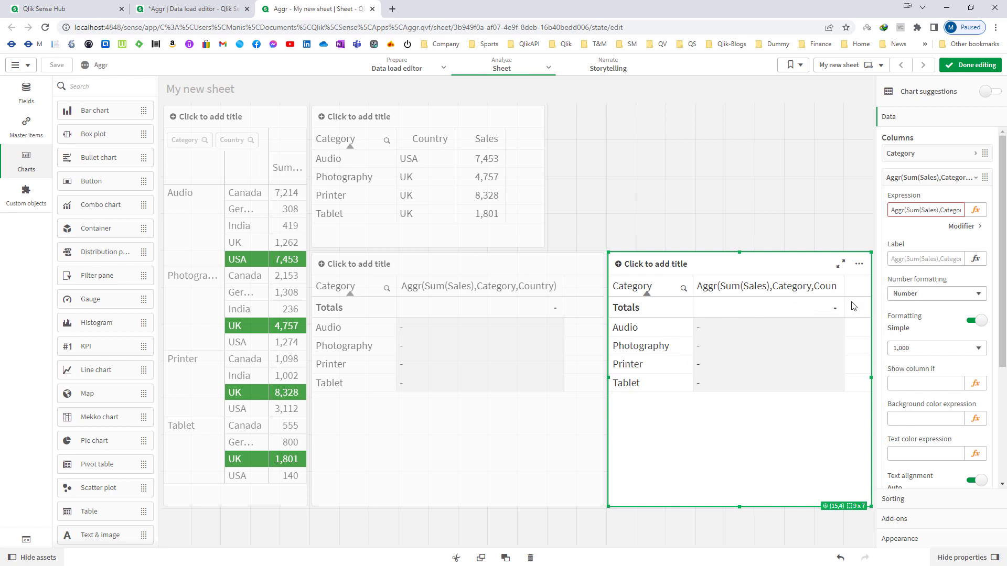
- Add Country as a dimension column to the copied table
click(923, 178)
click(940, 200)
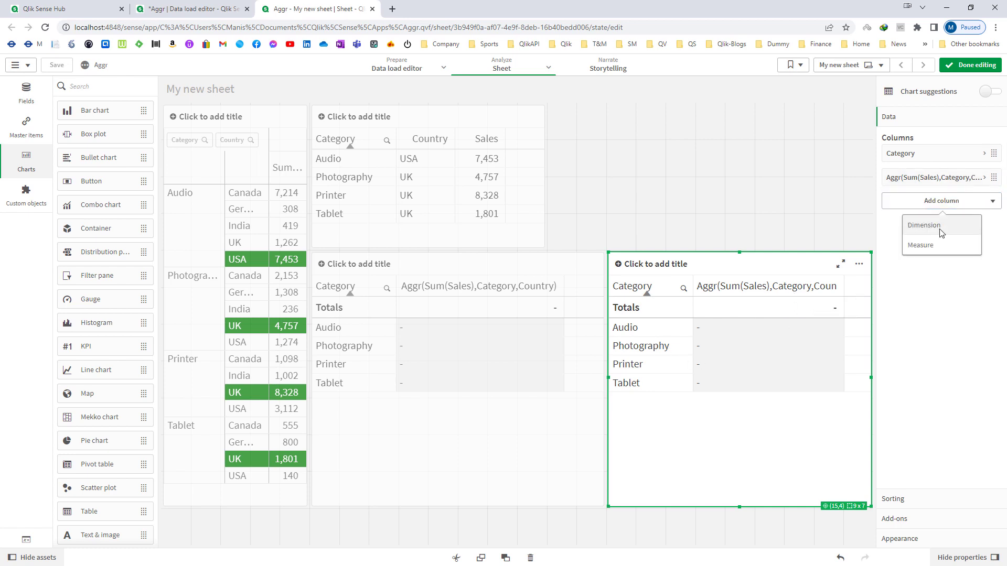
click(940, 233)
text(Cou)
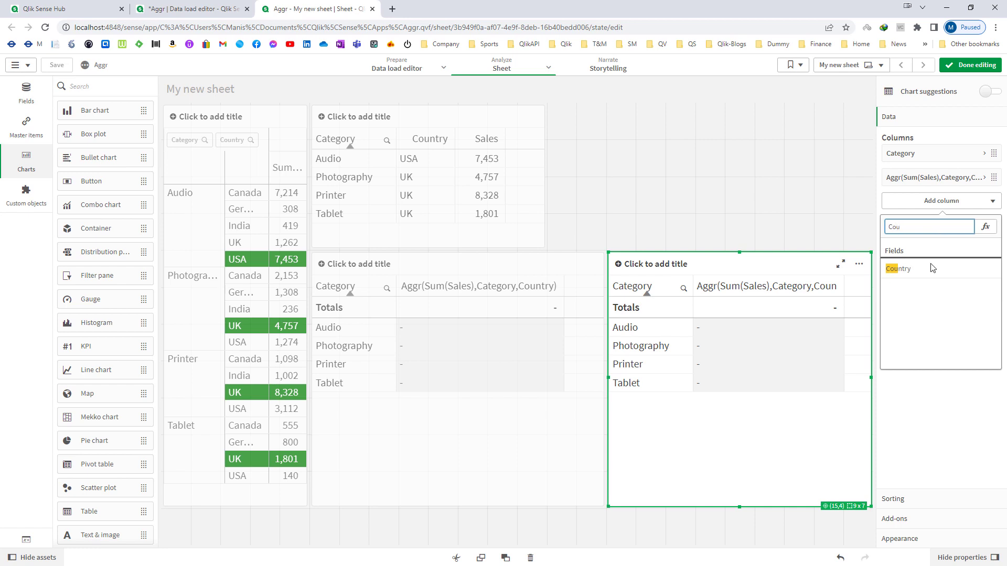
click(932, 268)
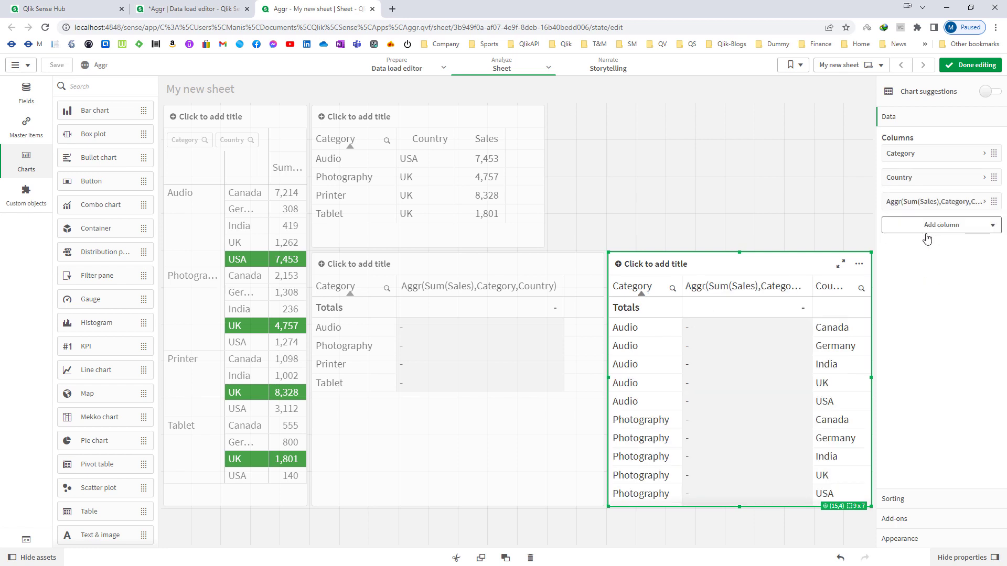
- Change the copied table's measure back to Sum(Sales), apply, and finish editing
click(925, 205)
click(902, 236)
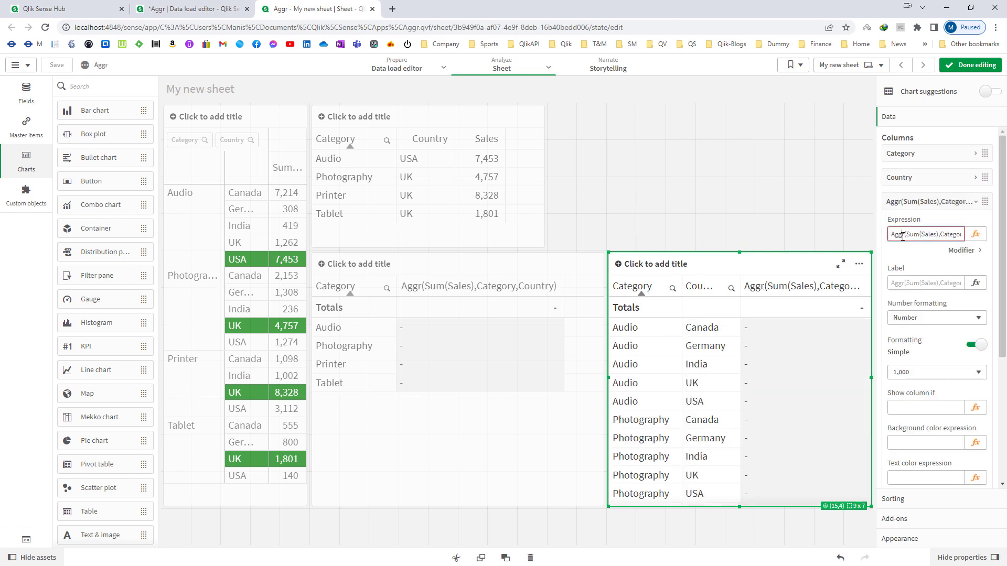
click(975, 234)
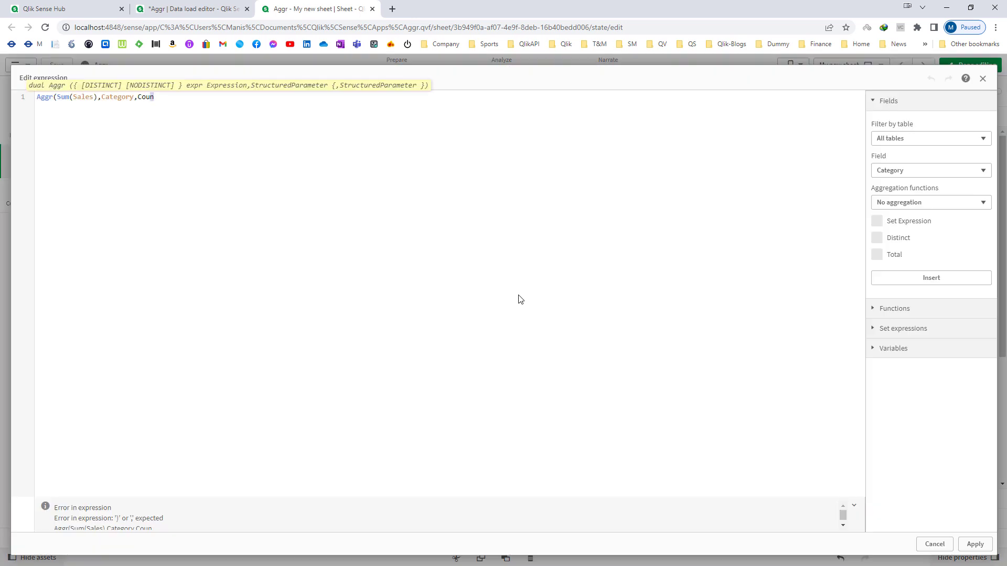
key(ctrl+shift+Left)
key(ctrl+shift+Left)
key(BackSpace)
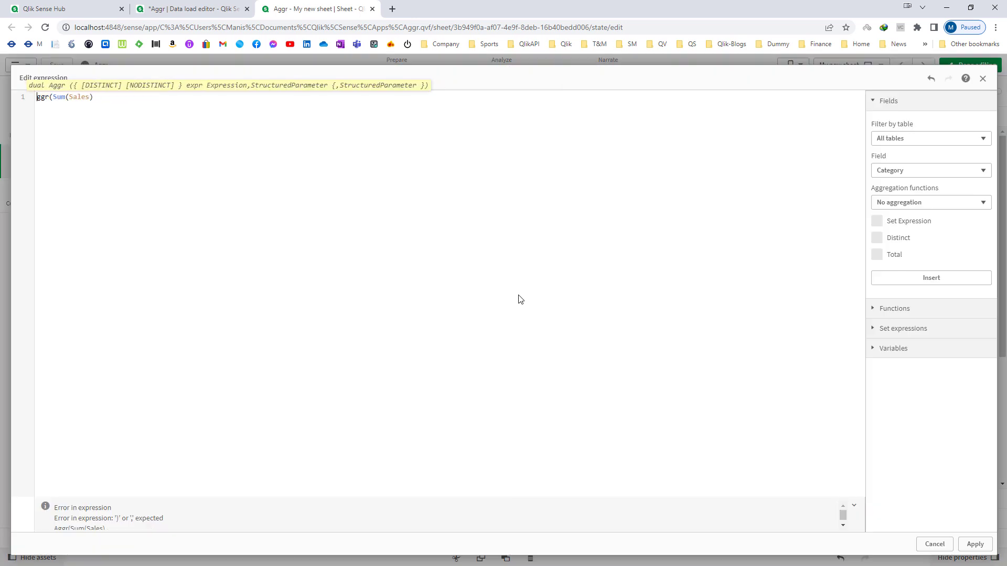
key(Home)
key(ctrl+Delete)
key(Delete)
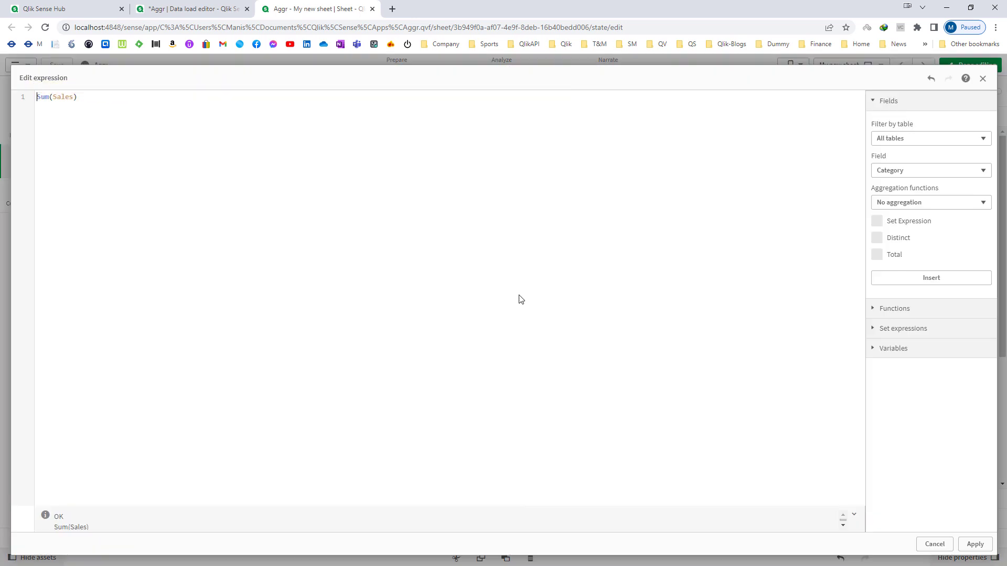
click(975, 543)
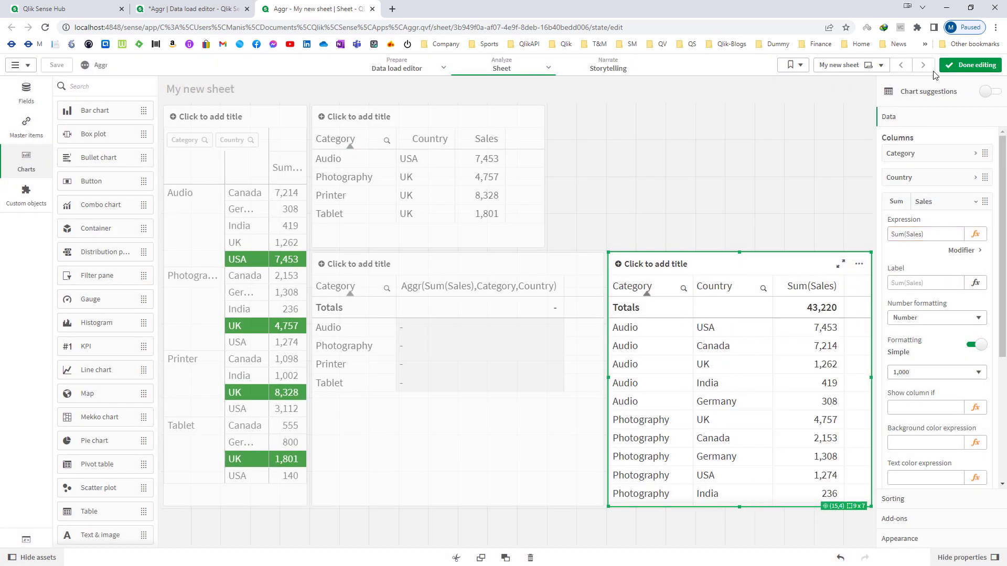
click(970, 65)
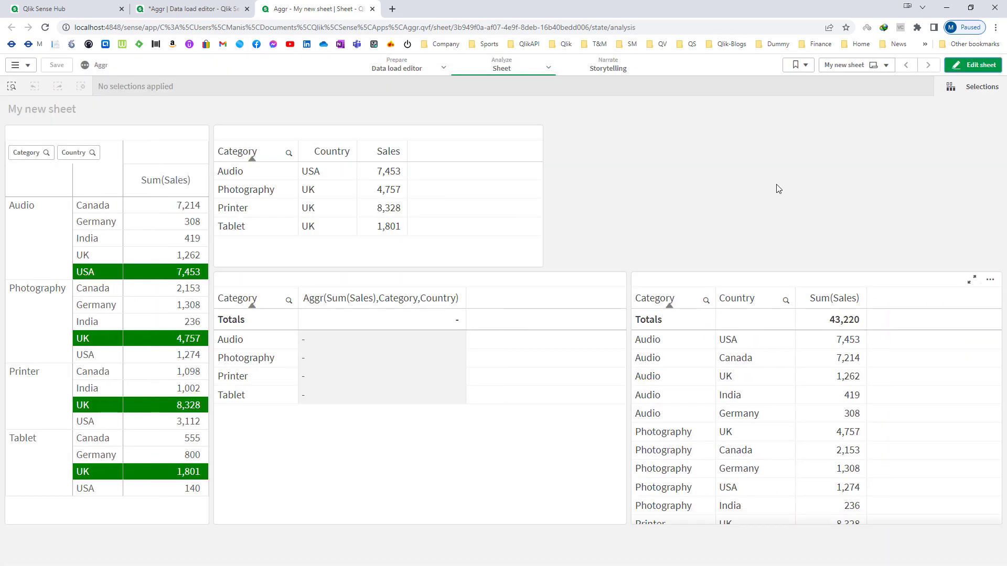
- Change the middle table's measure to Max(Aggr(Sum(Sales),Category,Country))
double_click(683, 472)
click(489, 447)
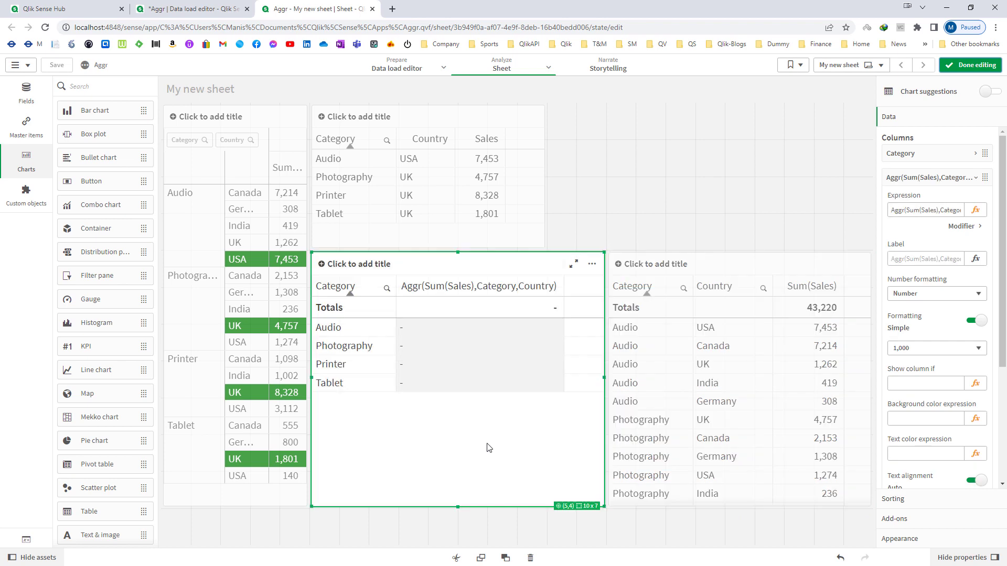
click(974, 210)
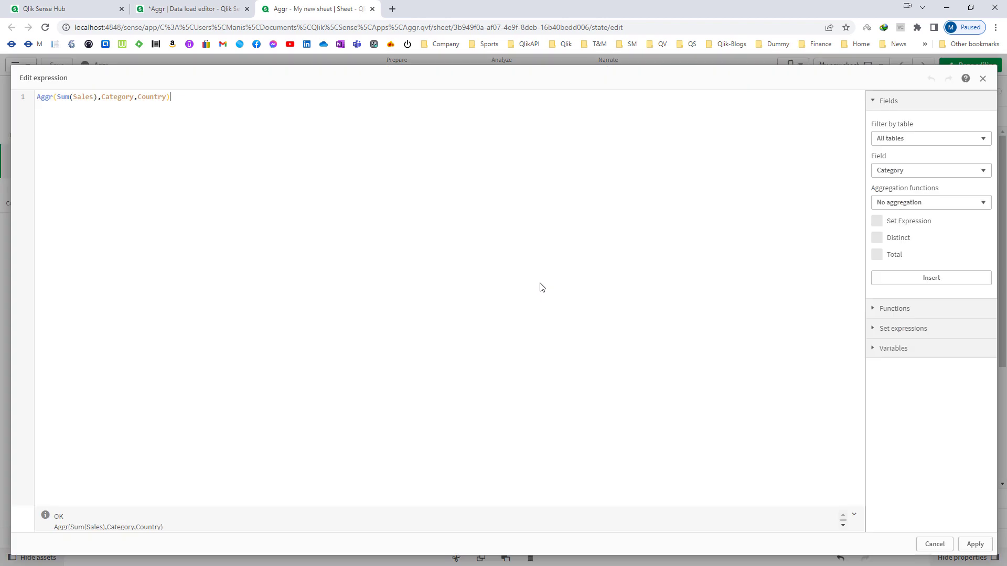
text(Max()
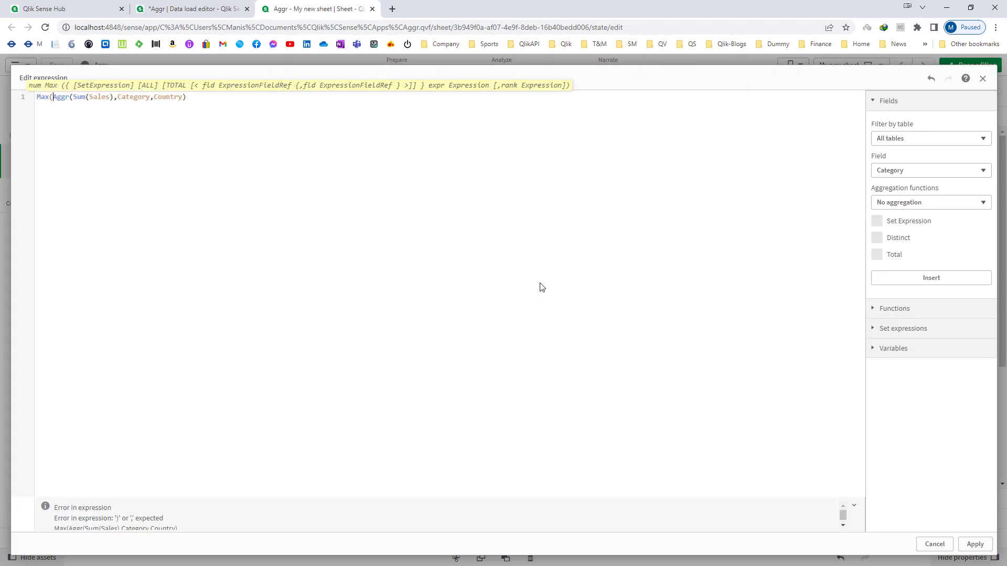
text())
click(973, 544)
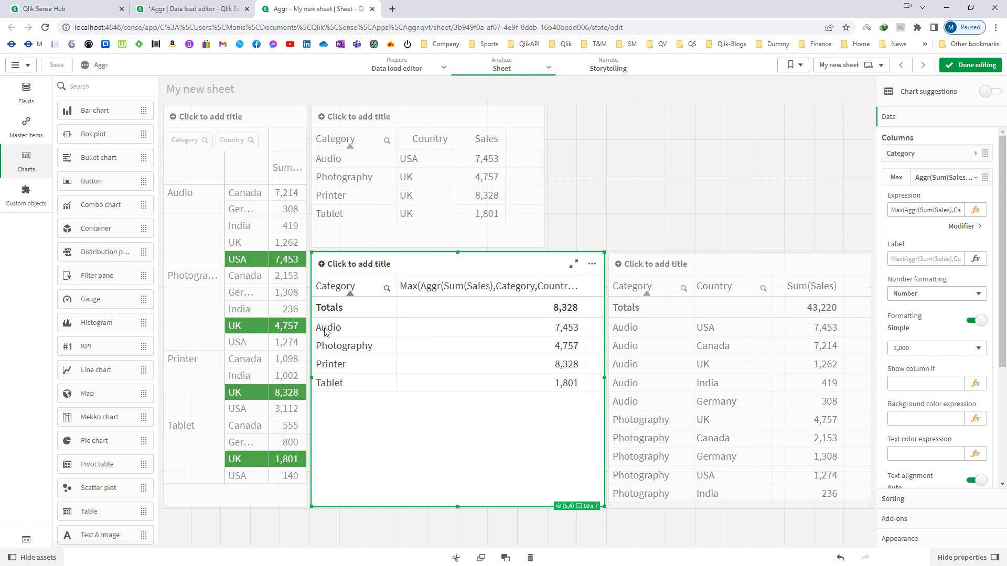
- Select Audio in the right table, then widen the Max column to show its expression
click(990, 60)
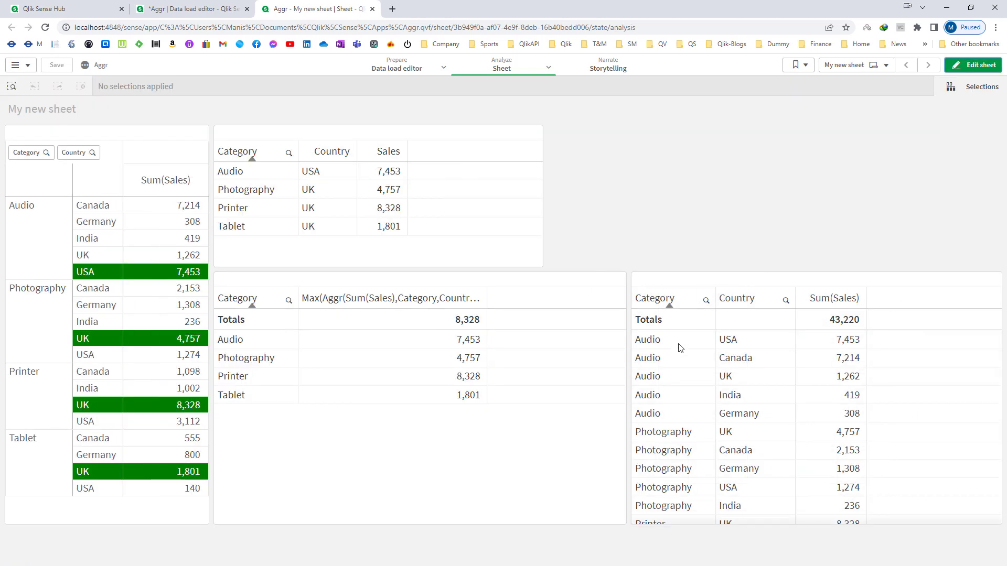
click(675, 357)
click(705, 278)
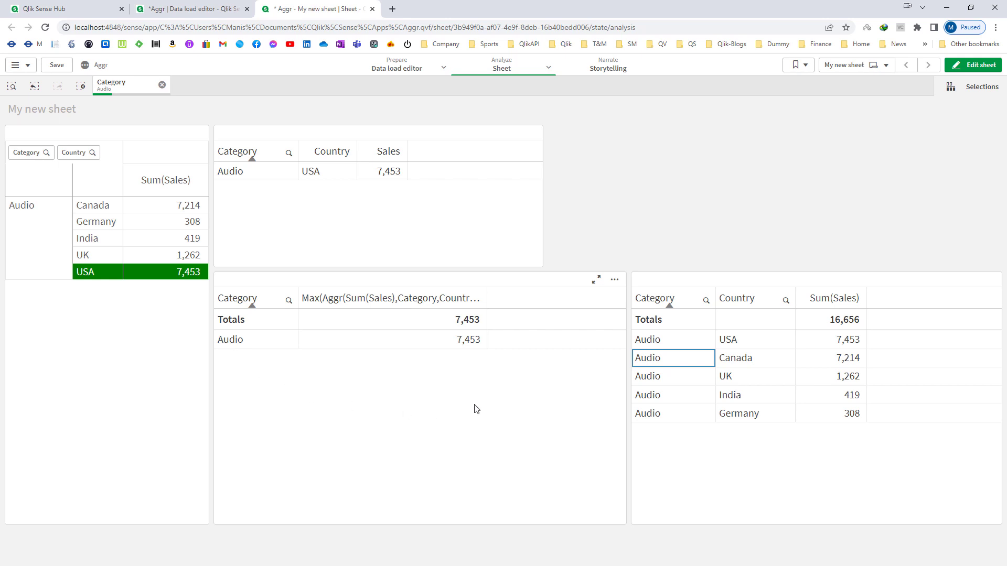
drag(486, 297, 503, 296)
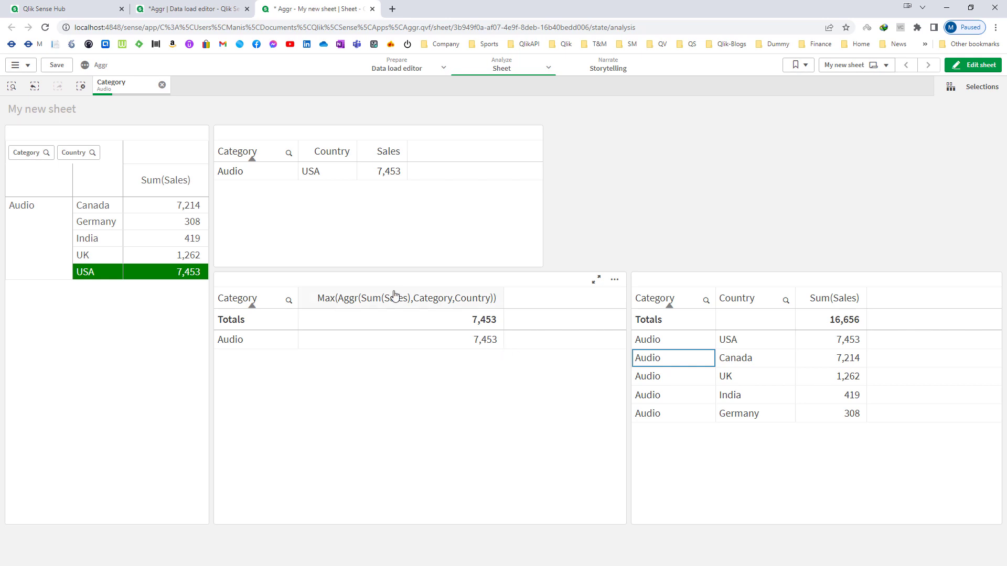
- Delete Category from the Max table, clear the Audio selection, and sort by Sum(Sales) descending
click(959, 66)
click(941, 336)
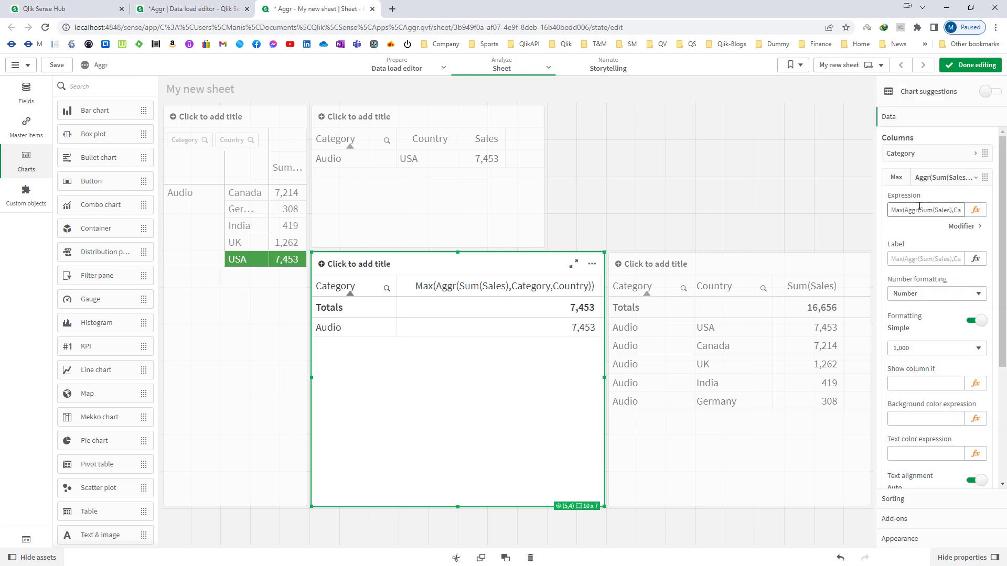
right_click(915, 153)
click(912, 145)
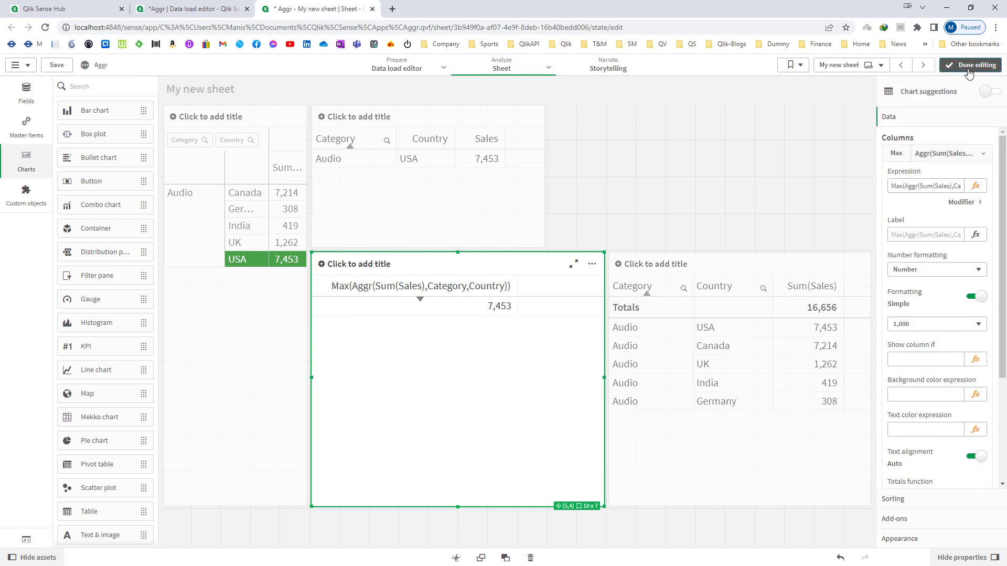
click(969, 65)
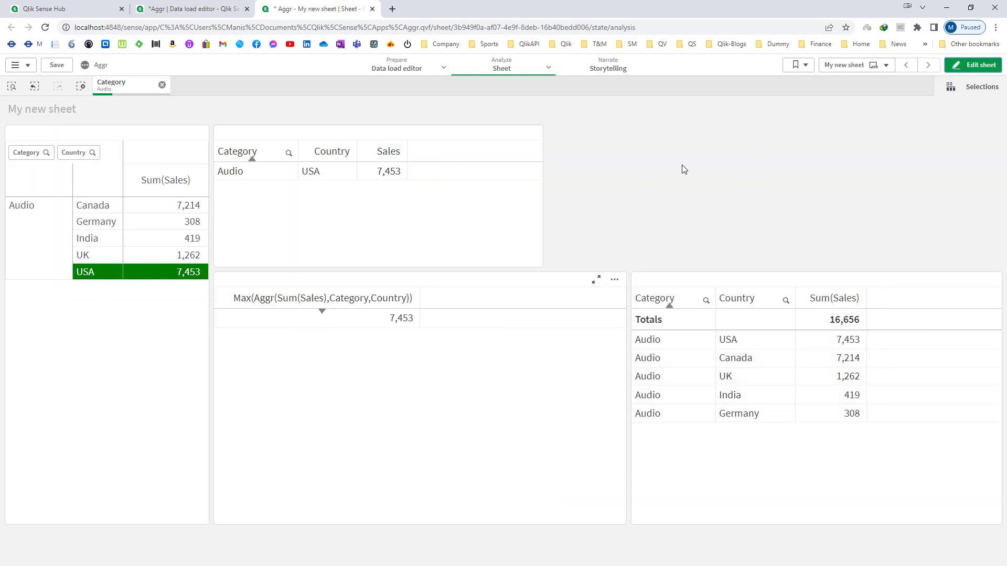
click(161, 84)
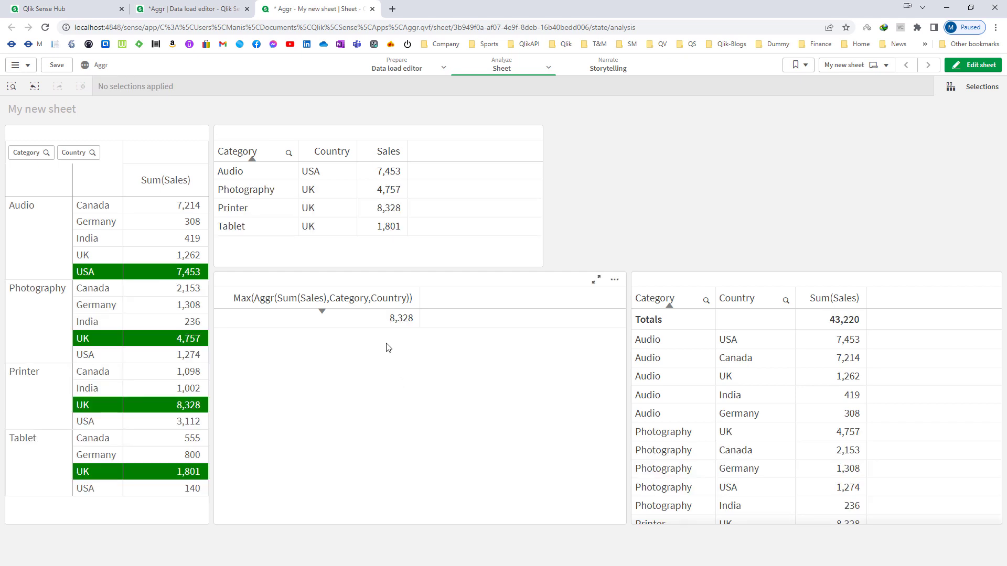
click(818, 306)
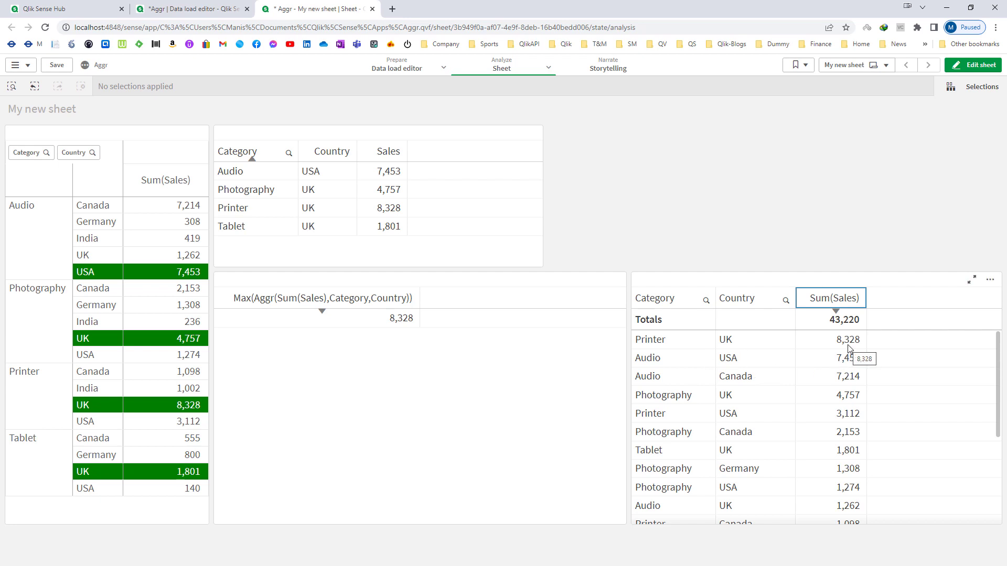
- Add Category as a dimension placed before the Max column
click(973, 64)
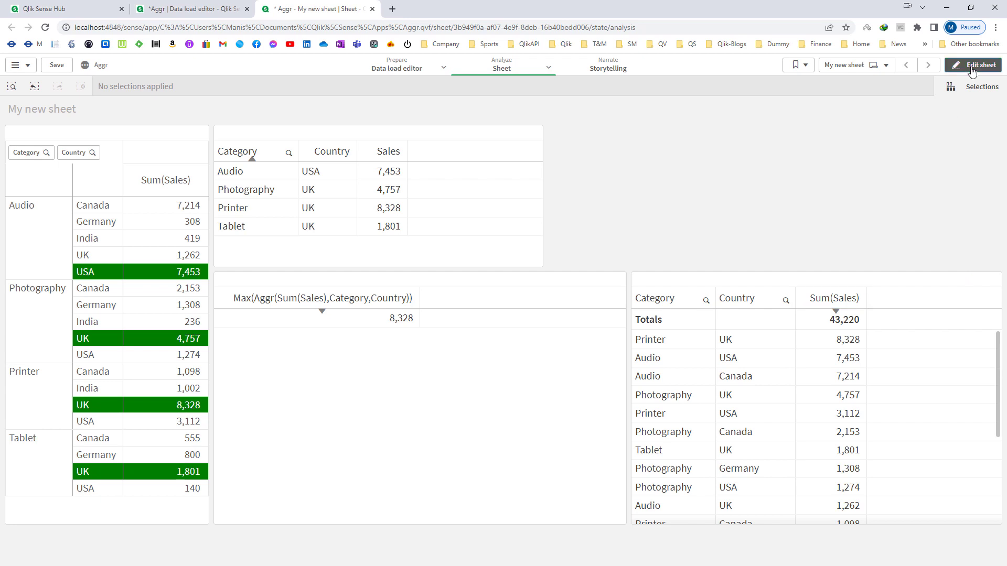
click(915, 156)
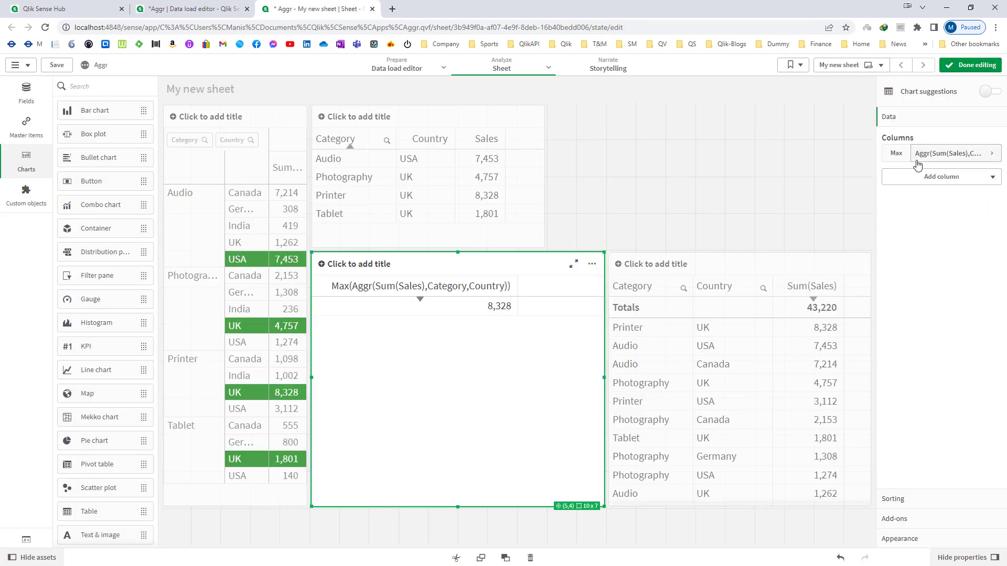
click(929, 177)
click(929, 210)
text(ca)
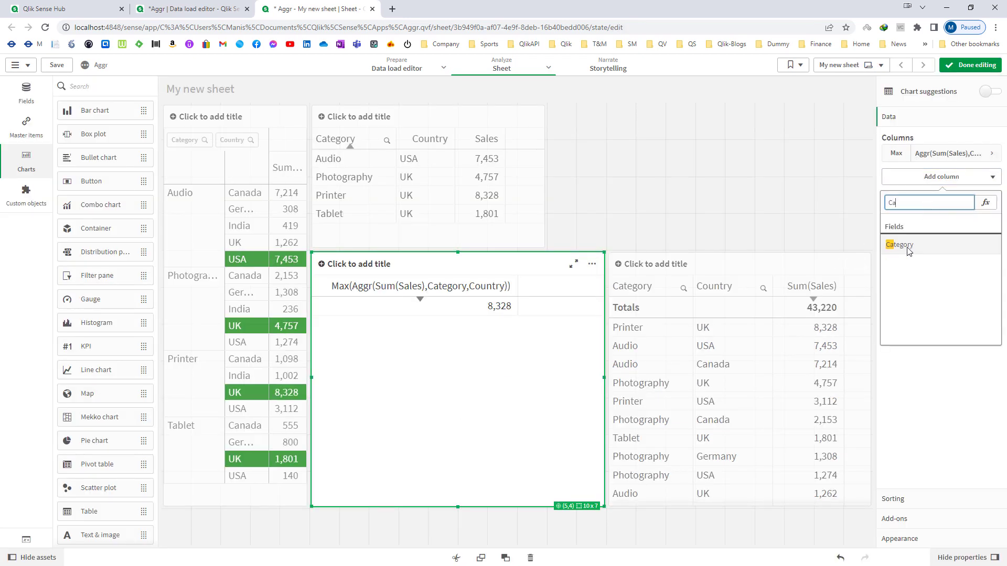
click(910, 251)
drag(921, 181, 915, 155)
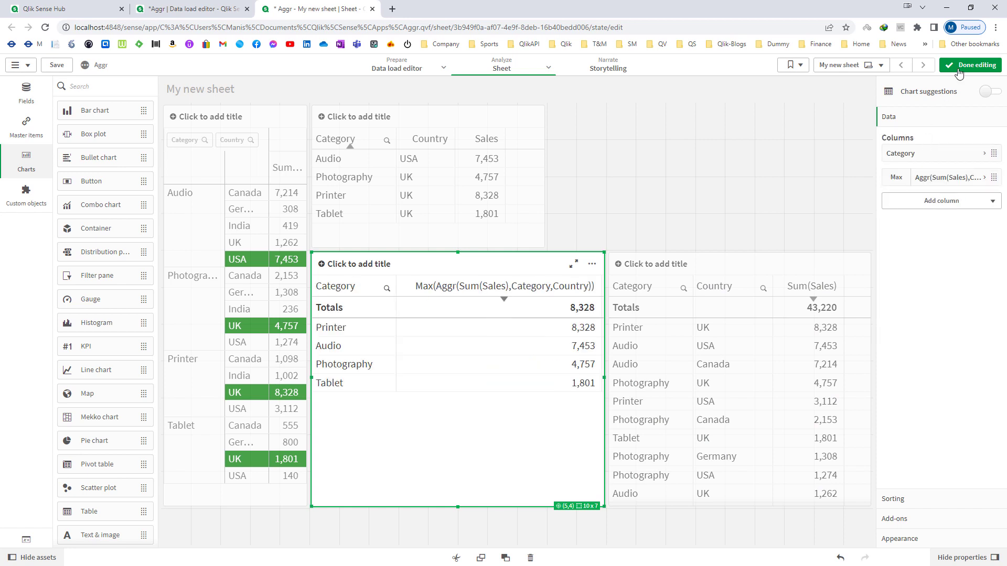
- Sort the middle table alphabetically by Category and apply the sorting change
click(970, 64)
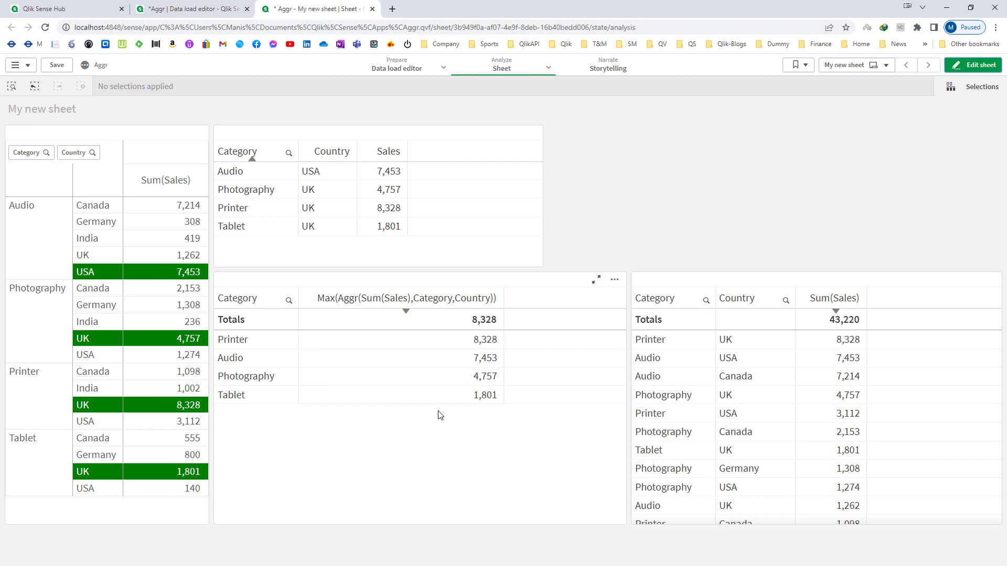
click(237, 298)
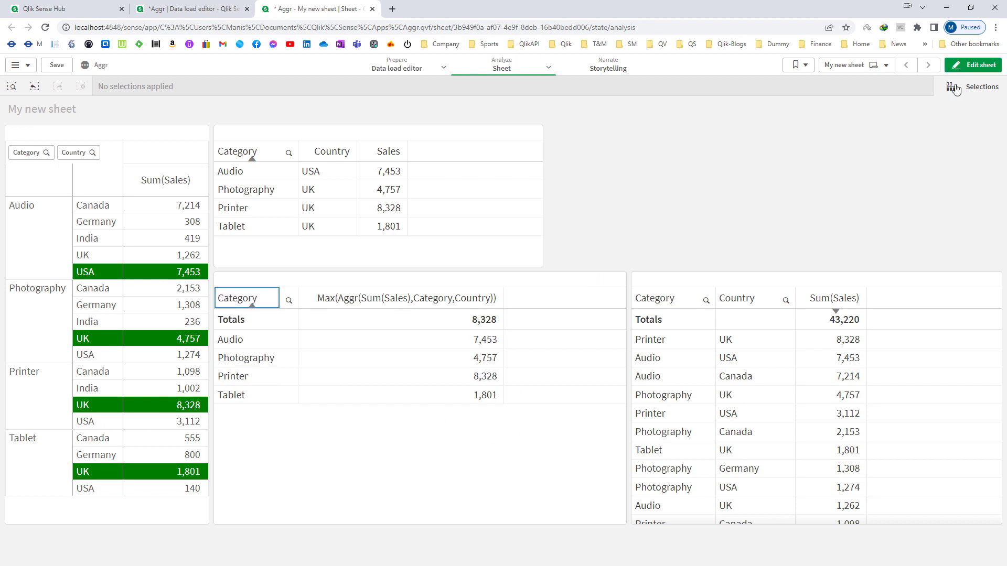
click(967, 65)
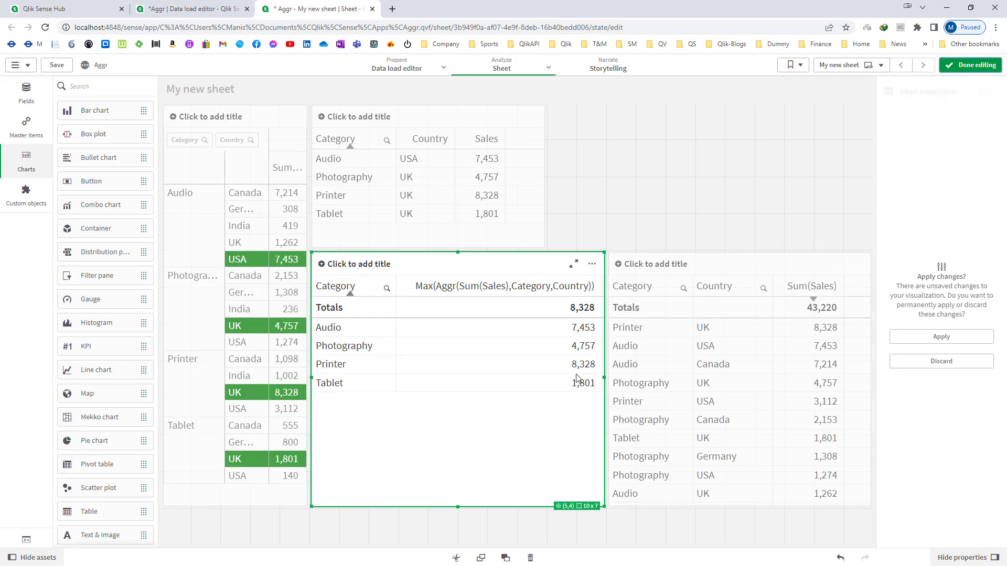
click(941, 337)
click(962, 67)
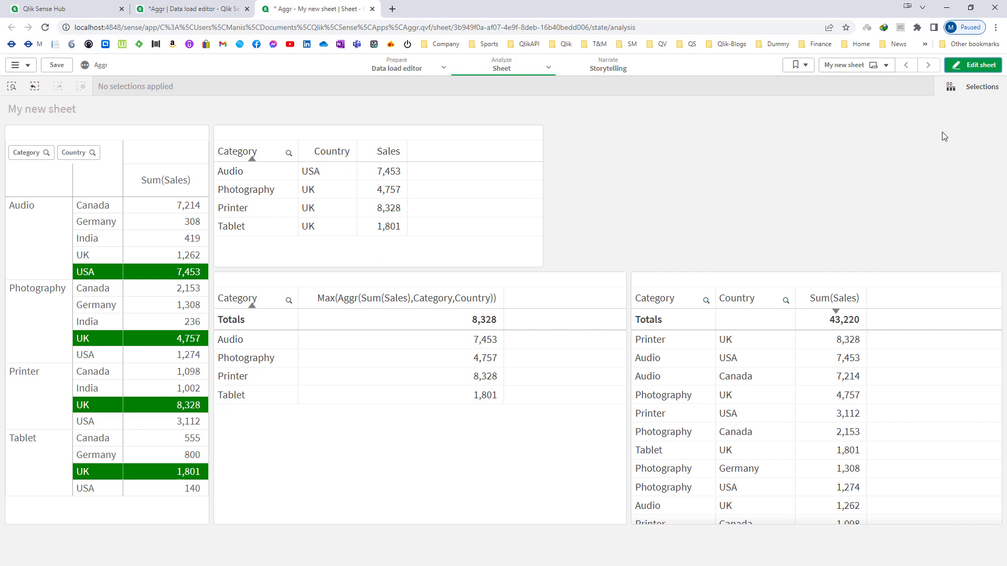
- In edit mode, look over the existing Max measure's expression without changing it
key(ctrl+e)
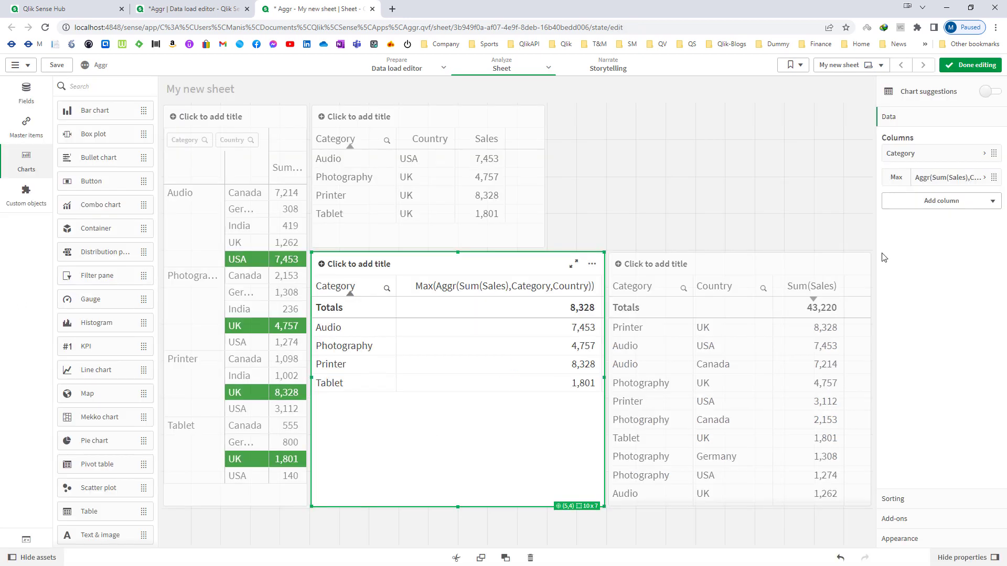
click(941, 201)
click(943, 178)
click(975, 210)
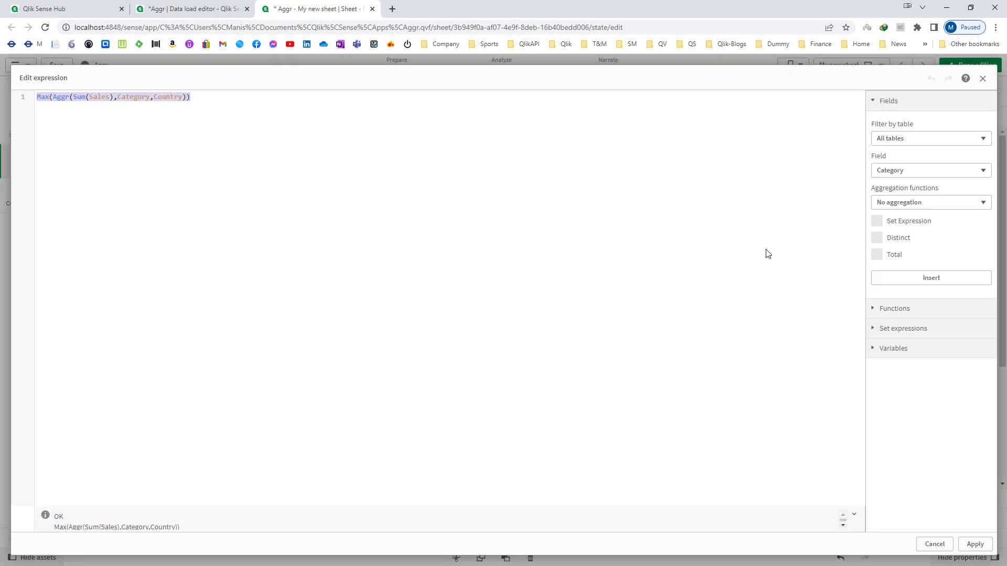
click(974, 544)
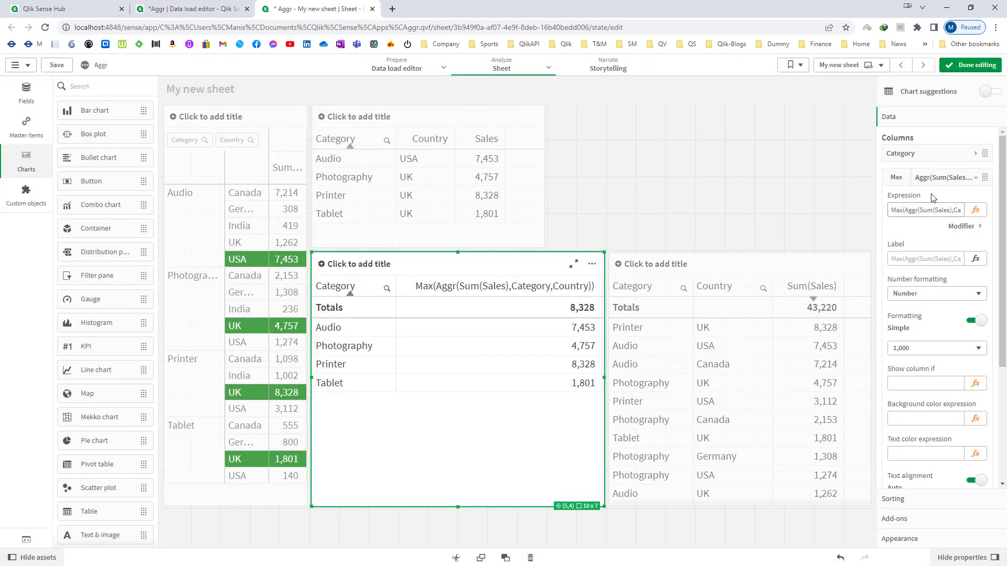
click(943, 177)
- Add a new measure column: FirstSortedValue(Country, followed by the pasted Max(Aggr(...)) expression
click(941, 201)
click(922, 245)
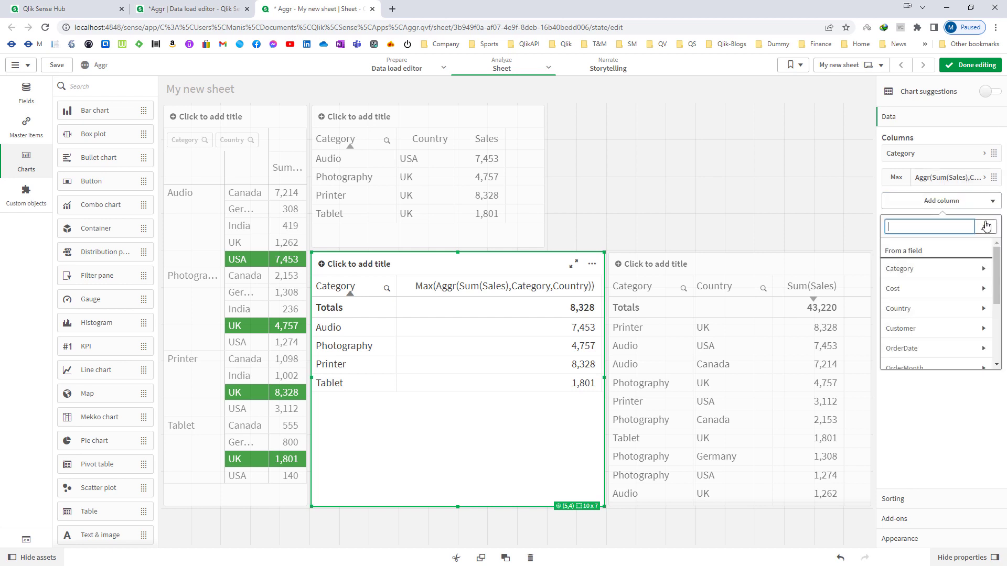
click(984, 226)
text(Firs)
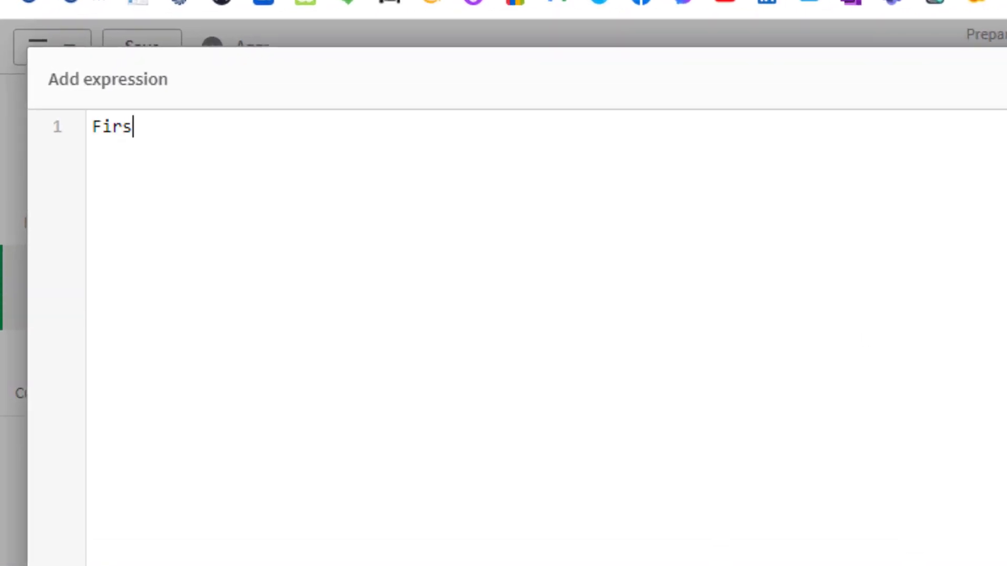
key(Down)
key(Down)
key(Down)
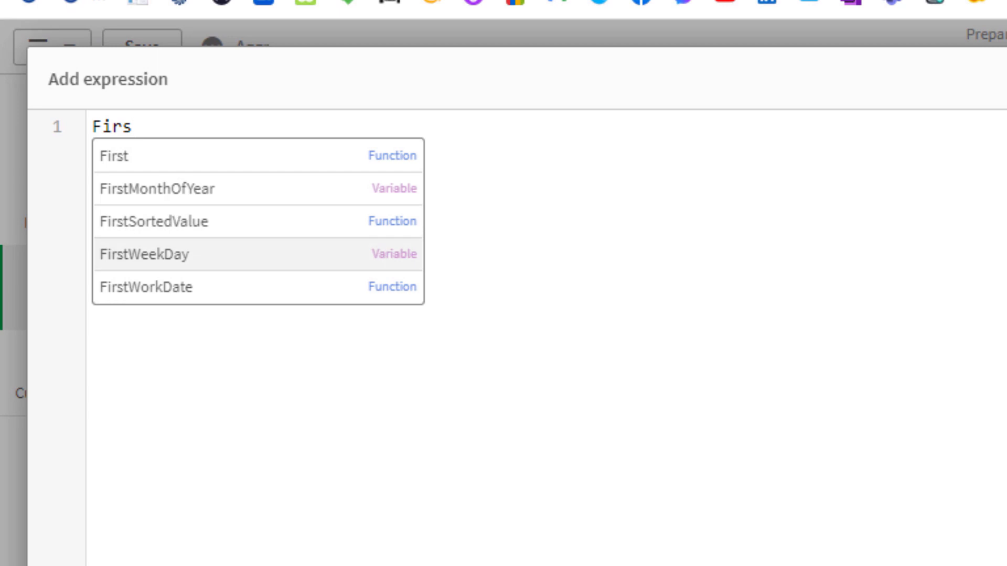
key(Up)
key(Return)
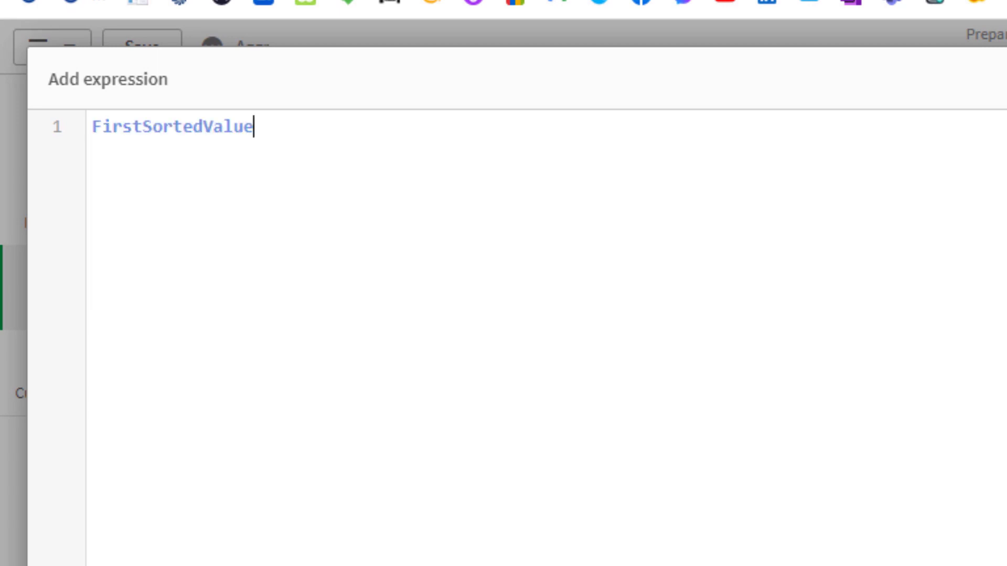
text((Countr)
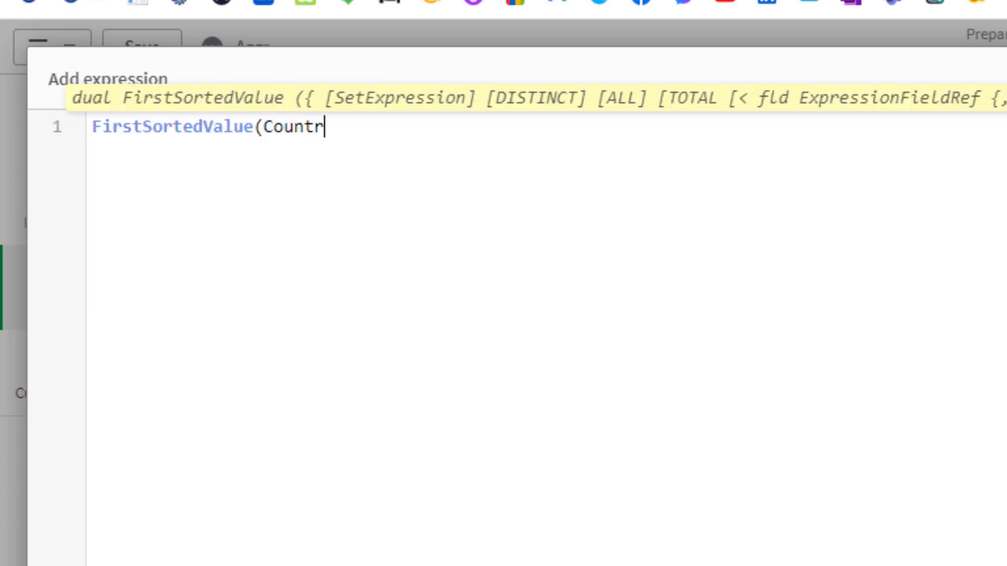
text(y,)
text(Max(Aggr(Sum(Sales),Category,Country)))
text())
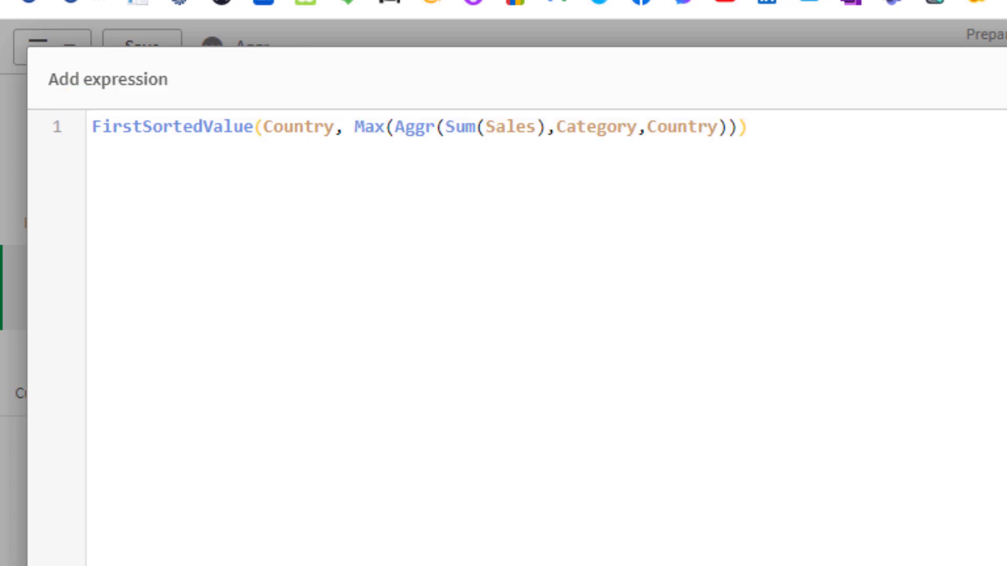
- Drop the Max wrapper and negate the Aggr: FirstSortedValue(Country, -Aggr(Sum(Sales),Category,Country)), then apply
key(Left)
key(Left)
key(Left)
key(Left)
key(Left)
key(Left)
key(Left)
key(Left)
key(Left)
key(Left)
key(Left)
key(Left)
key(Left)
key(Left)
key(Left)
key(Left)
key(Left)
key(Left)
key(Left)
key(Left)
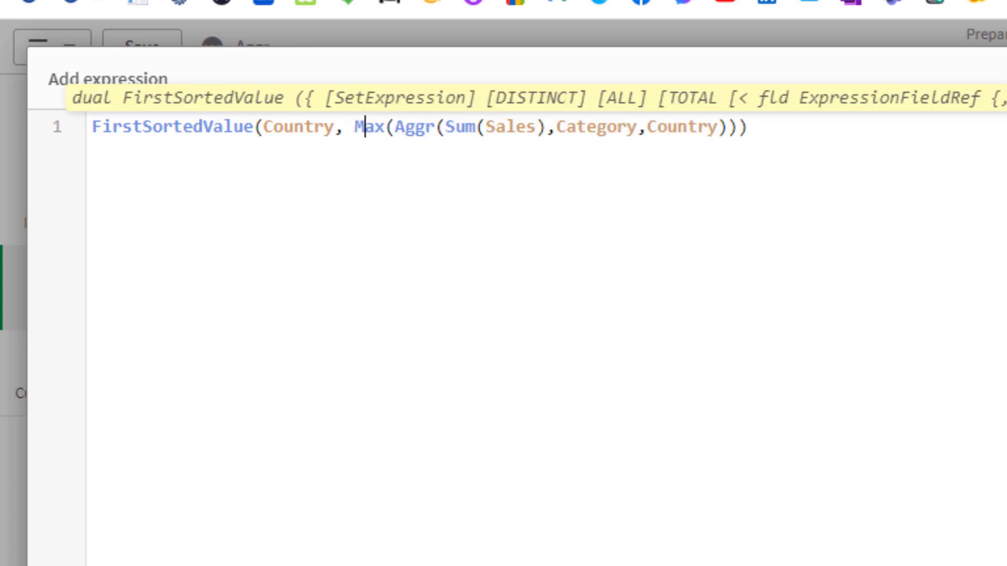
key(Left)
key(shift+Right)
key(shift+Right)
key(shift+Right)
key(shift+Right)
key(ctrl+x)
key(ctrl+z)
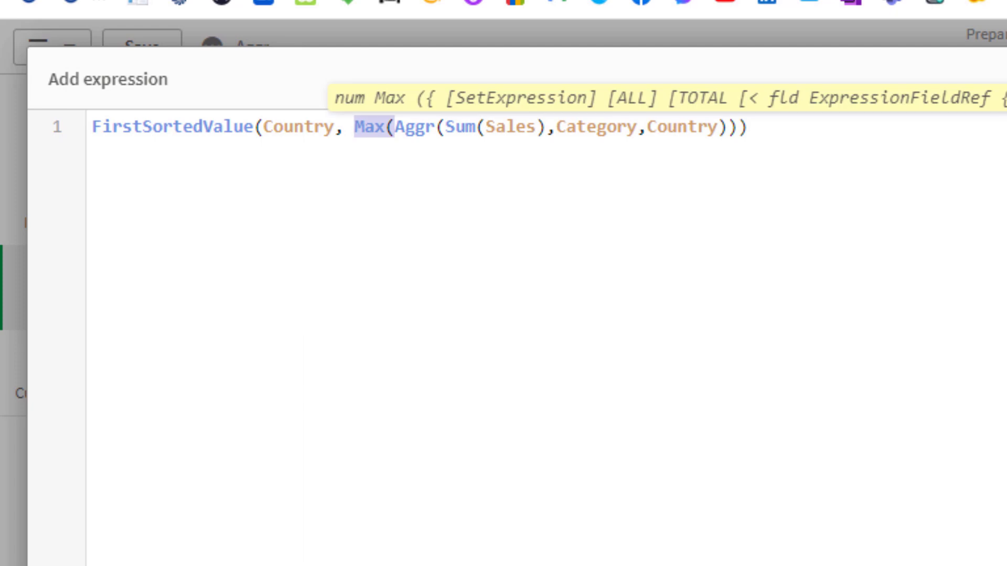
key(Delete)
key(End)
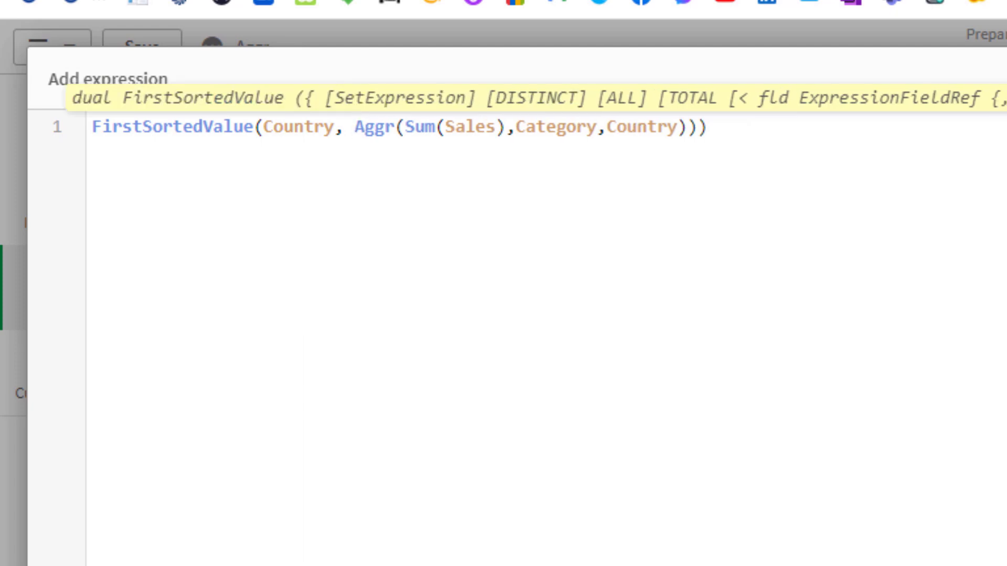
key(BackSpace)
key(Left)
key(Left)
key(Left)
key(Left)
key(Left)
key(Left)
key(Left)
key(Left)
key(Left)
key(Left)
key(Left)
key(Left)
key(Left)
key(Left)
key(Left)
key(Left)
key(Left)
key(Left)
key(Left)
key(Left)
key(Left)
text(-)
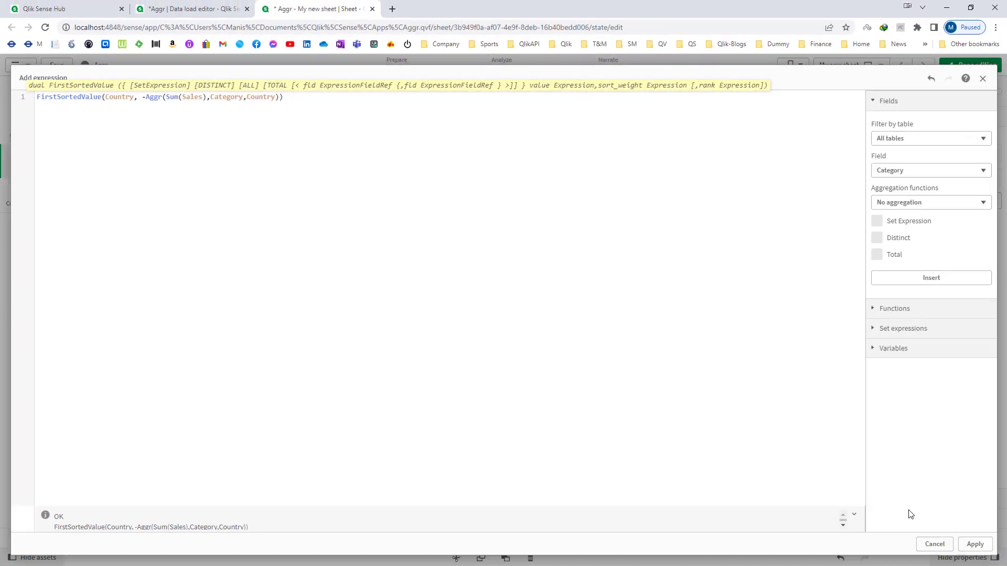
click(974, 545)
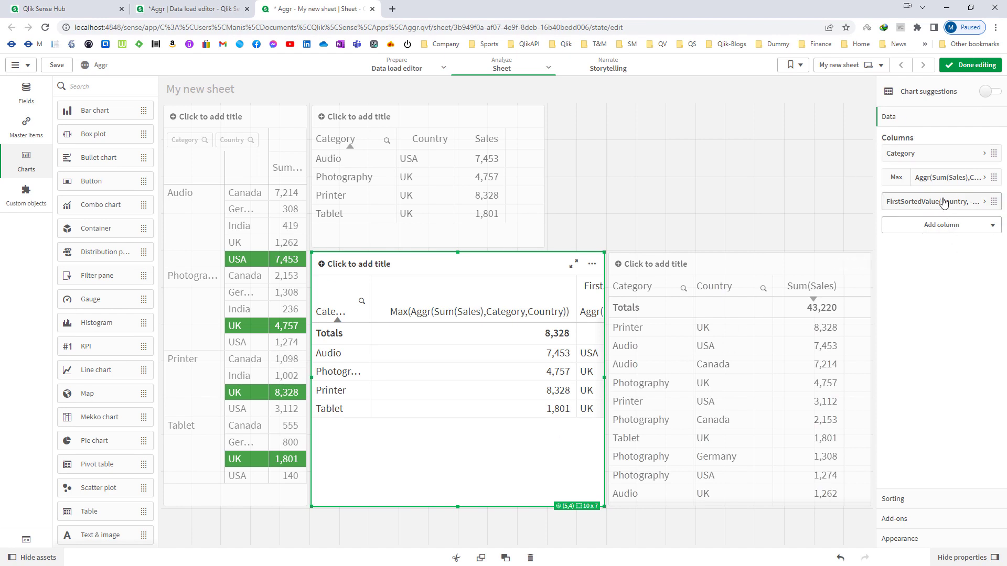
- Move the FirstSortedValue column before Max and label it Country
drag(931, 201, 936, 173)
click(969, 65)
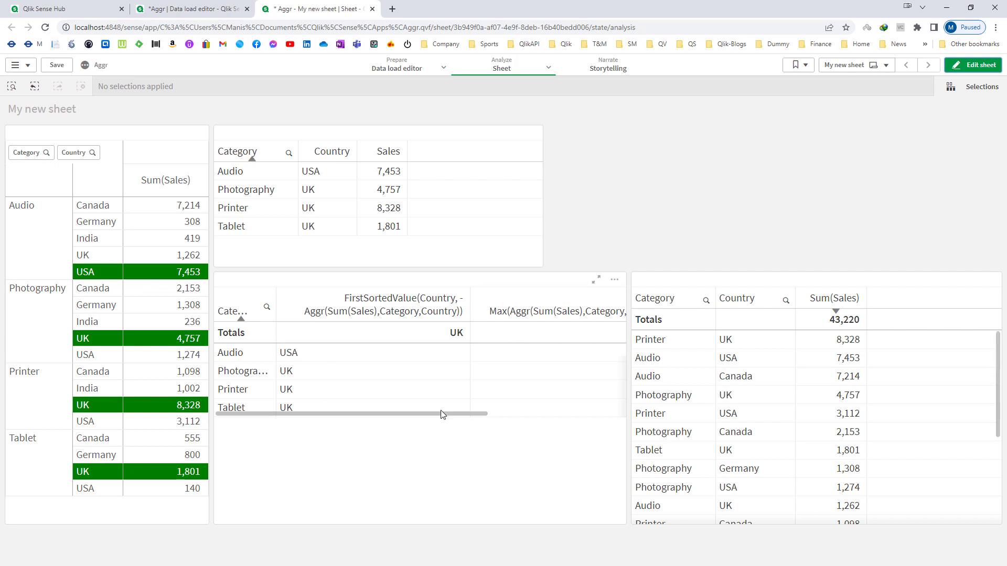
drag(454, 414, 348, 432)
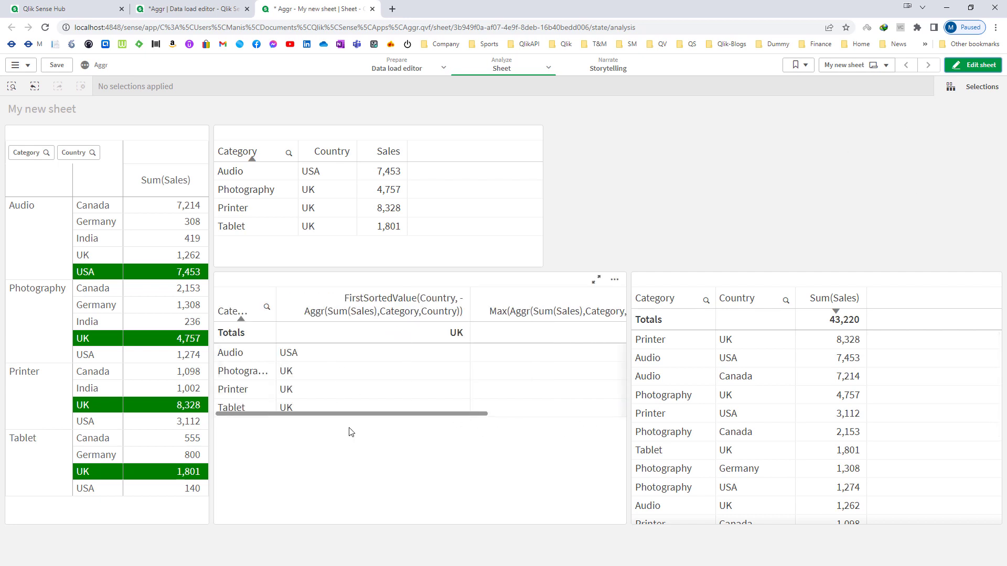
click(960, 65)
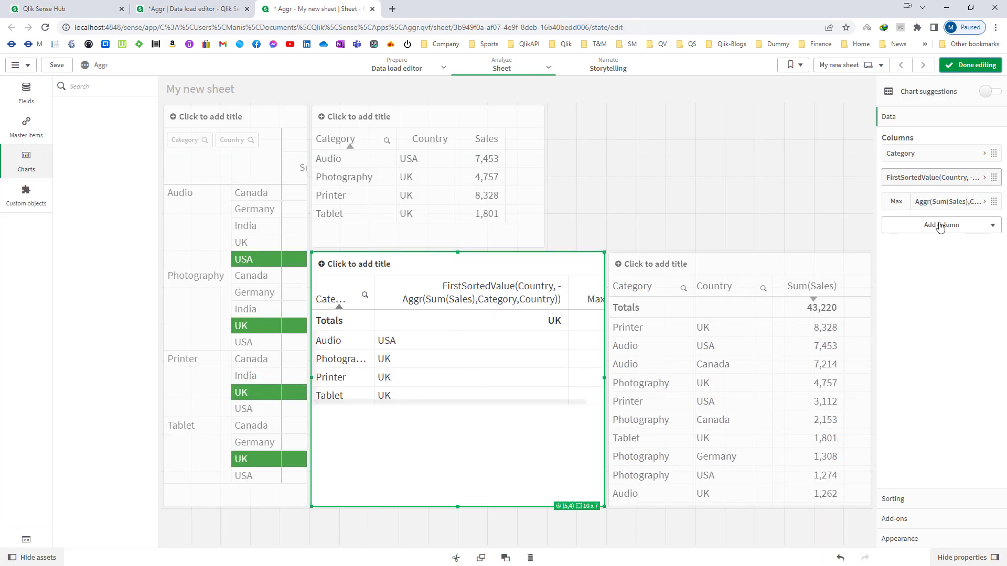
click(908, 261)
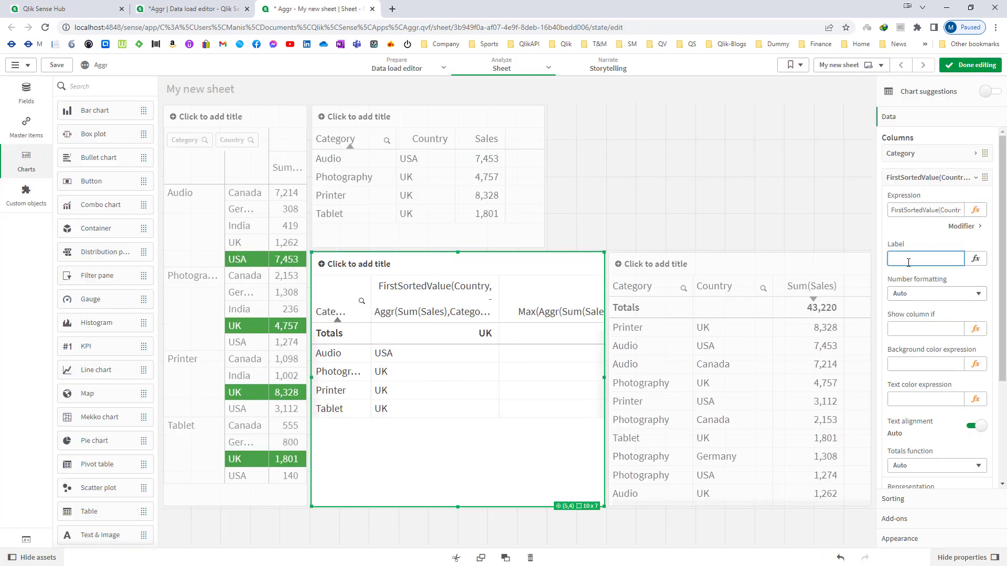
text(Country)
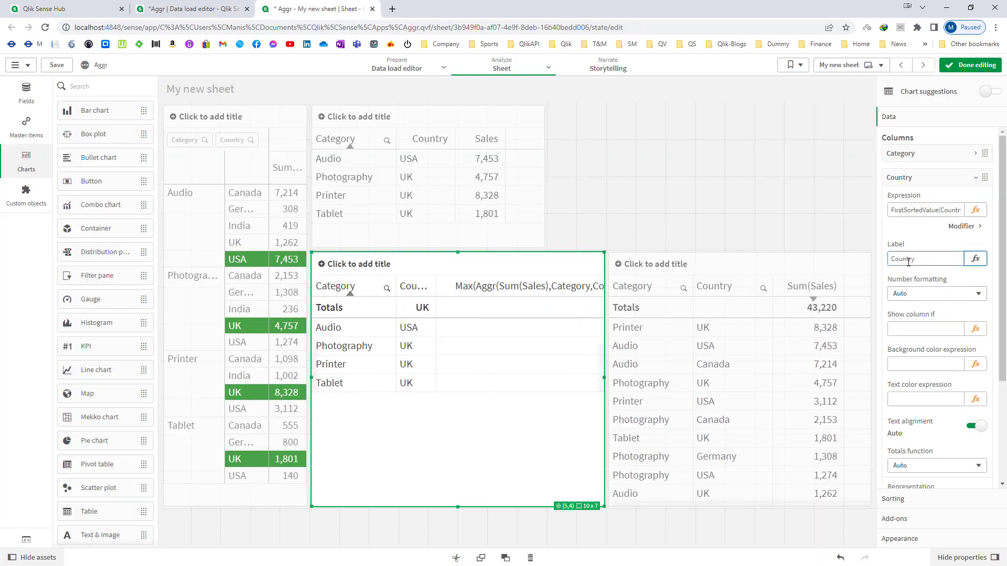
click(922, 177)
- Label the Max column 'Max Sales' and finish editing the sheet
click(928, 201)
click(914, 281)
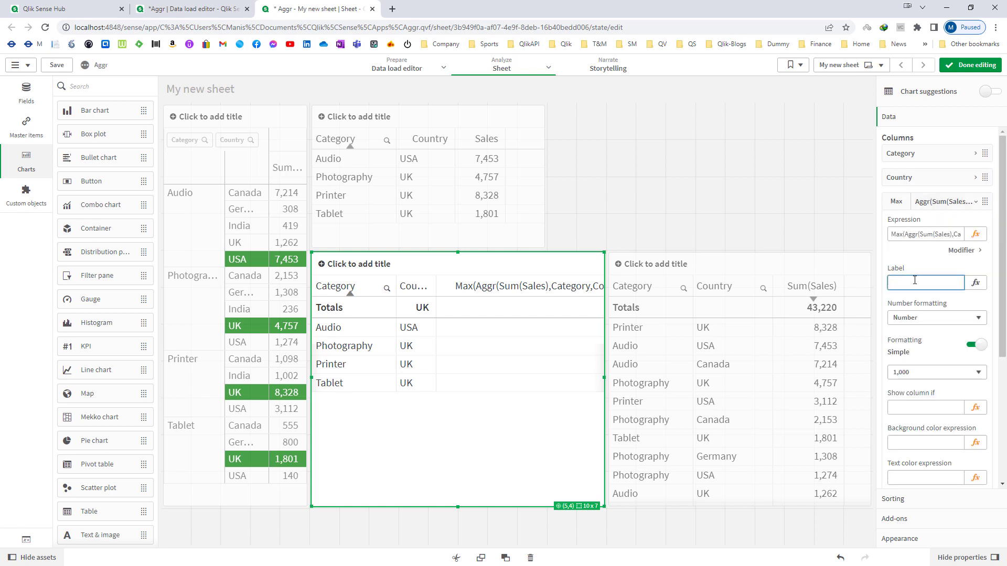
text(Sales)
key(Home)
text(Max)
key(Tab)
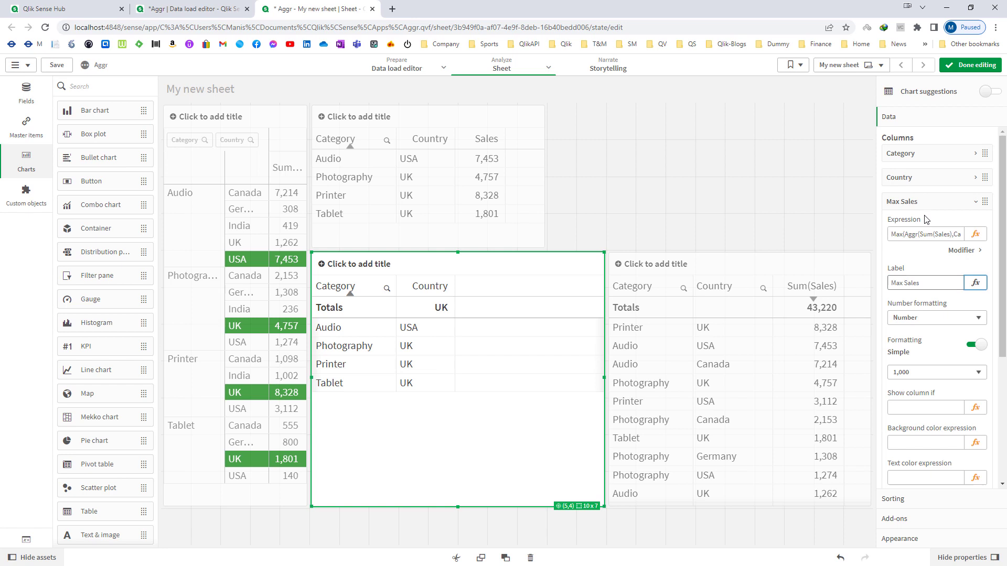
click(971, 66)
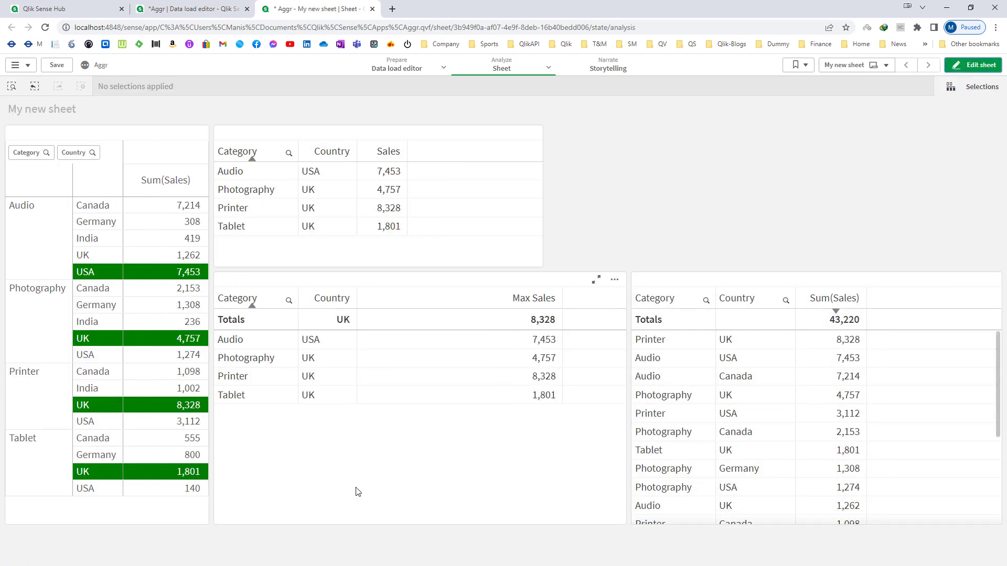